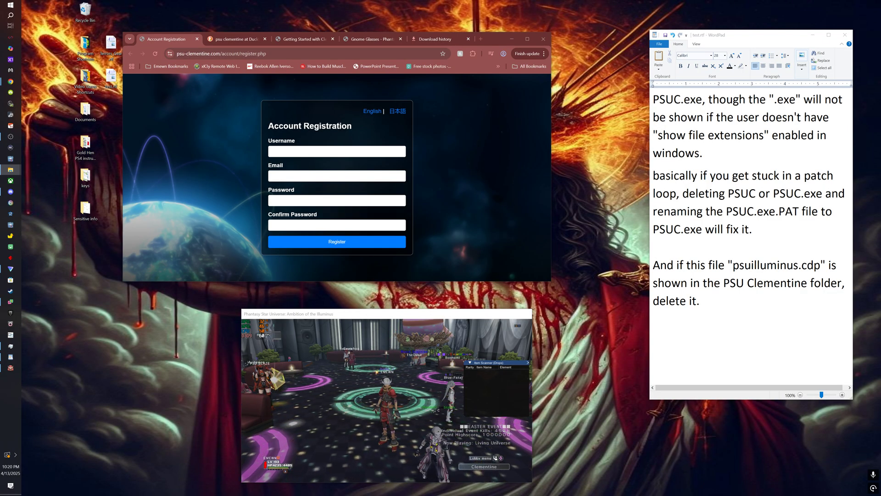
- Open the Clementine Installer download page from the "Getting Started with Clementine" wiki article, with the browser window maximized
click(237, 39)
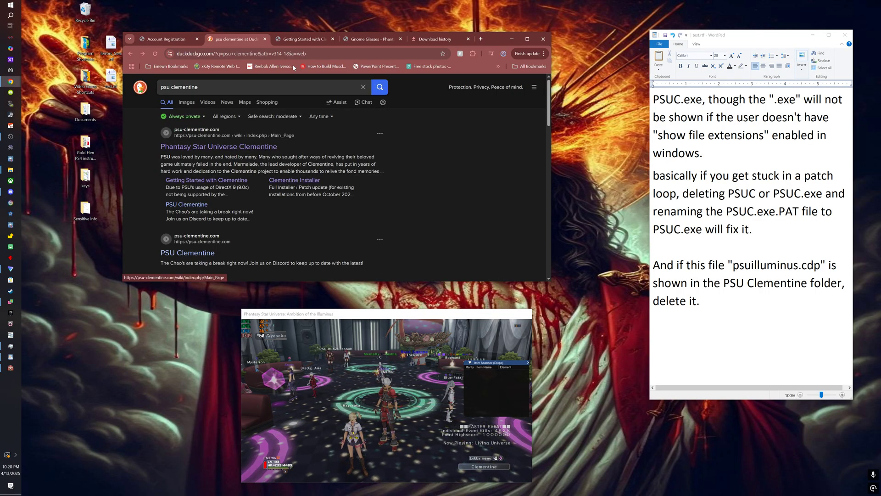
click(303, 39)
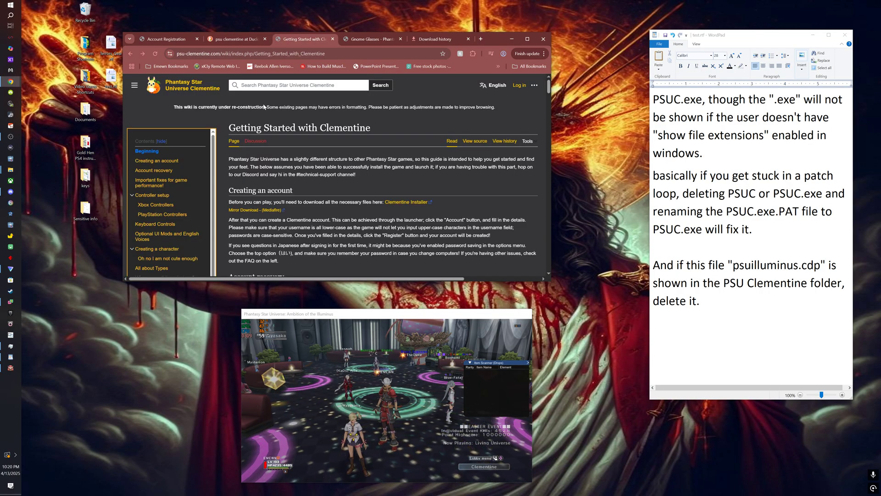
click(527, 39)
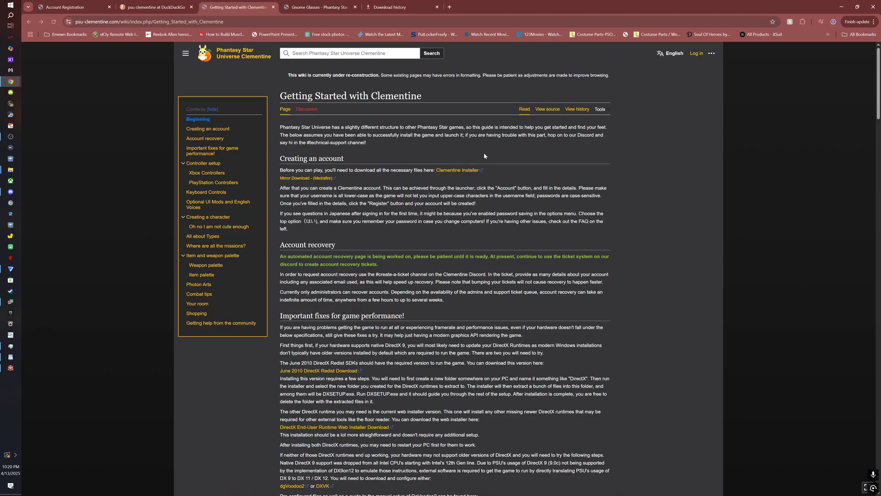
click(461, 172)
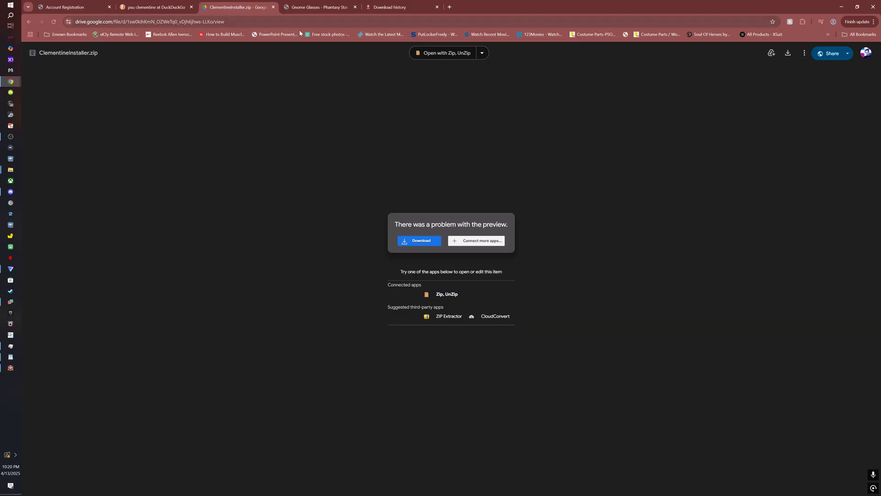
- View the Gnome Glasses wiki page, and show the downloaded GnomePSU1.14.zip in its folder from the browser's download history
click(323, 7)
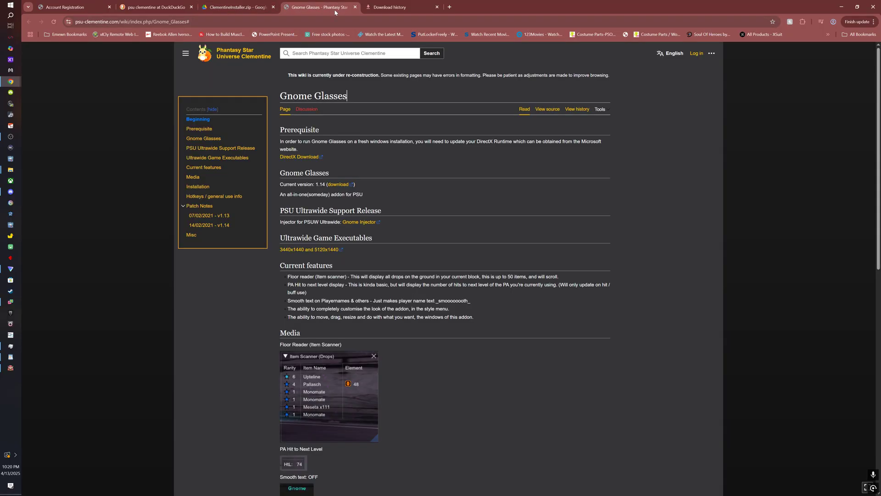
click(370, 6)
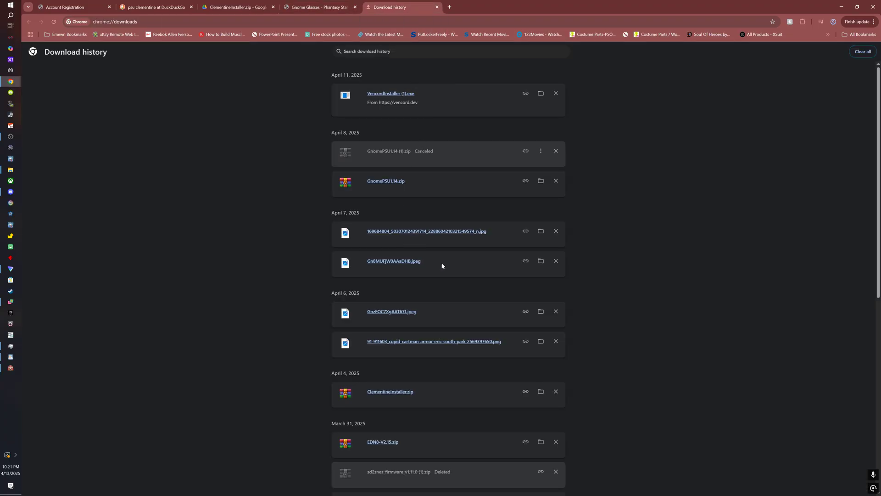
click(541, 181)
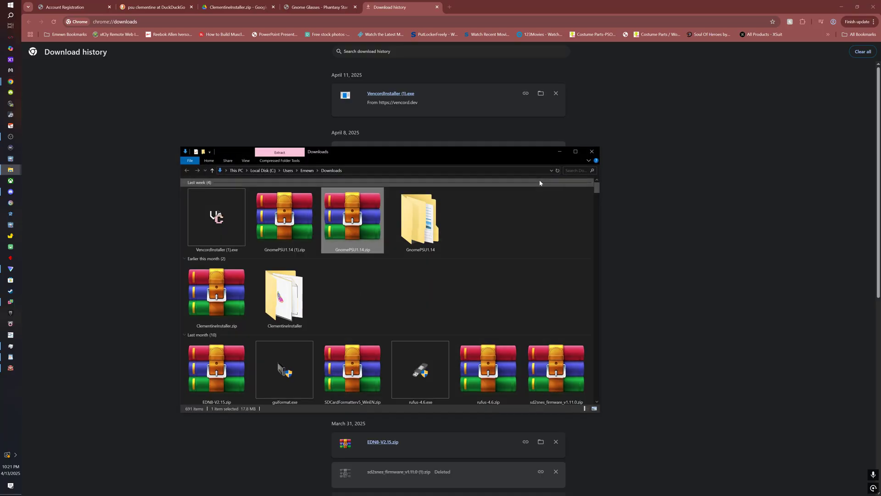
click(575, 152)
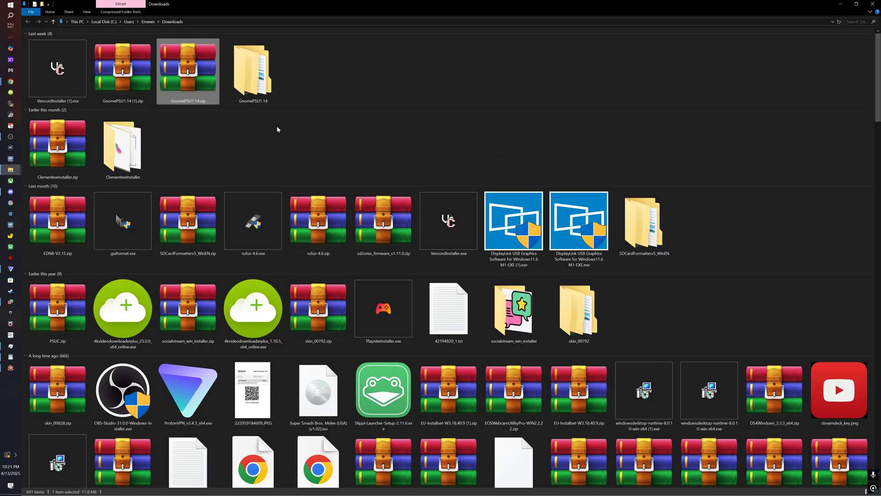
- Start ClementineInstaller.exe from the ClementineInstaller folder in Downloads, and cancel its setup language dialog
double_click(130, 148)
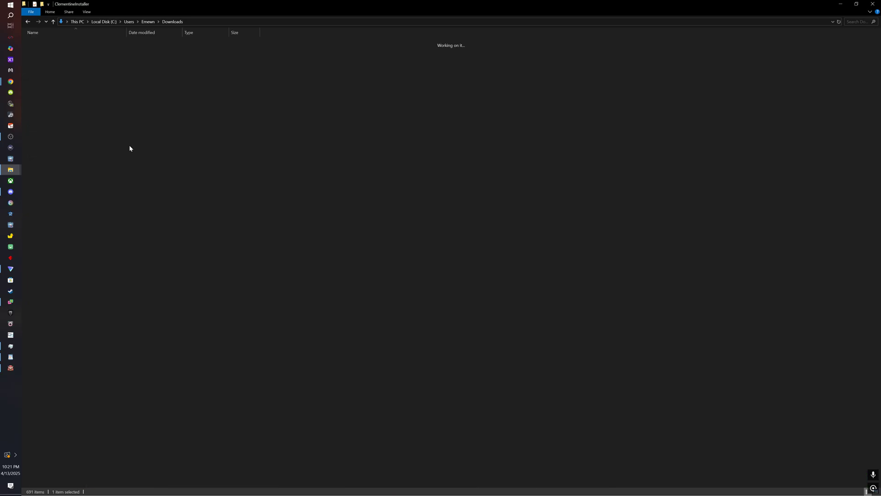
click(28, 21)
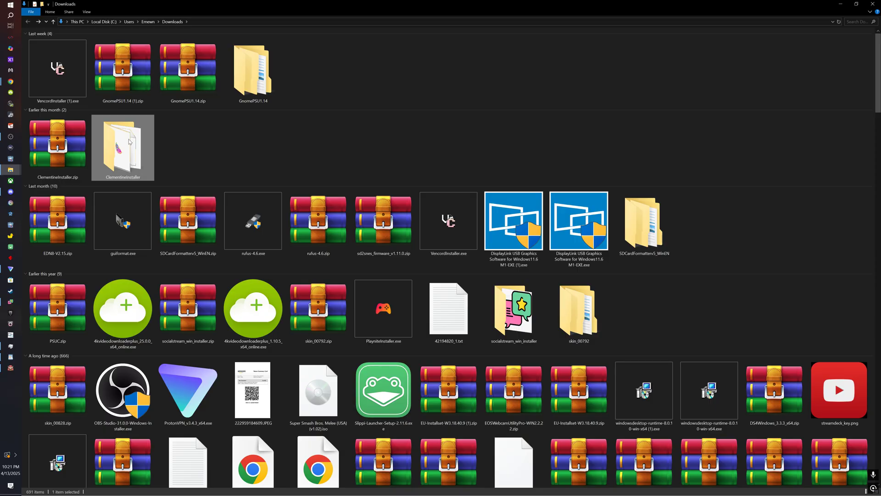
double_click(131, 143)
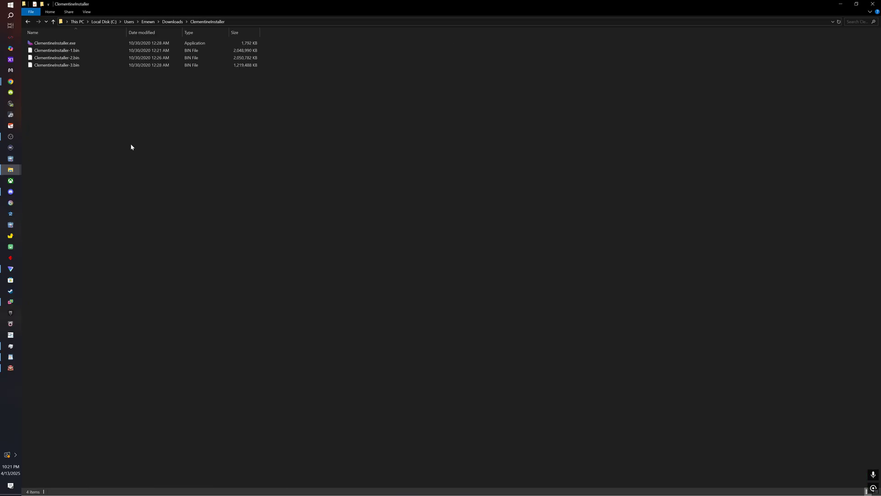
double_click(55, 44)
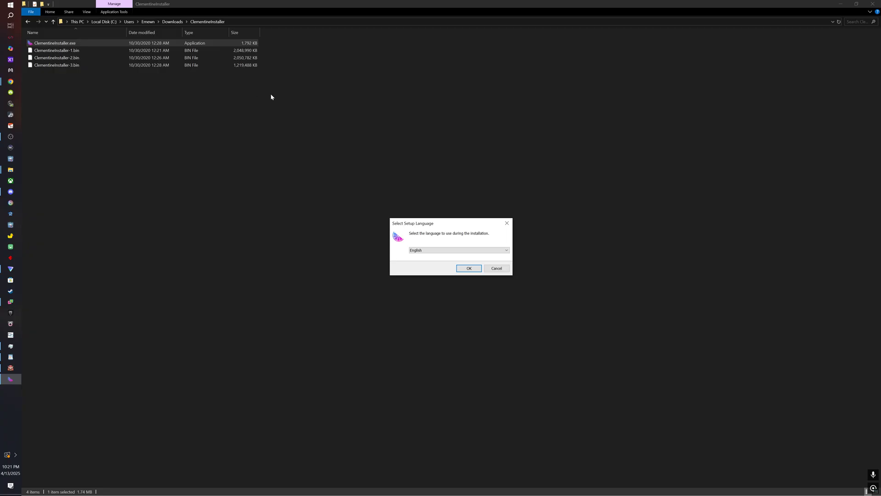
click(869, 5)
click(506, 223)
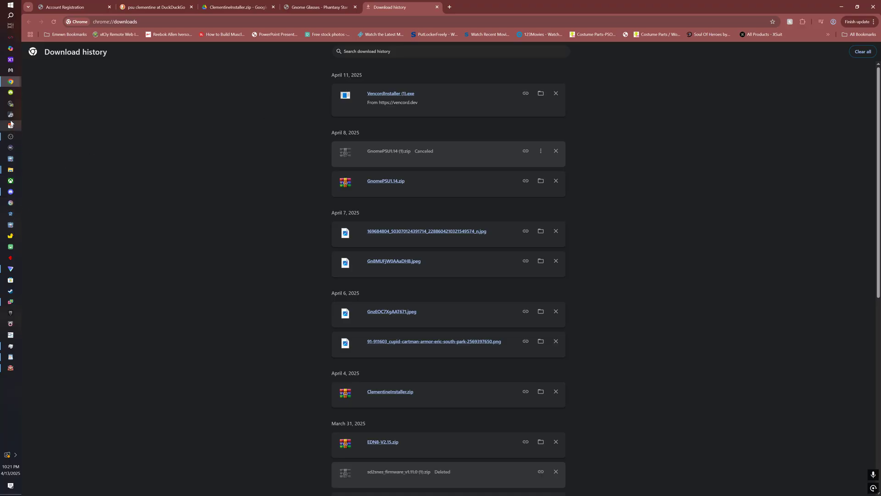
- Launch online.exe from the Phantasy Star Universe Clementine folder
click(14, 172)
click(50, 145)
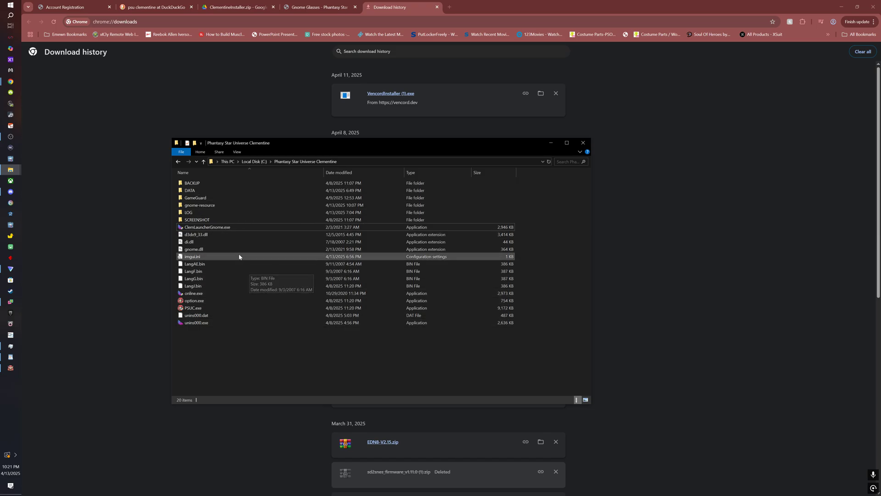
mouse_move(10, 169)
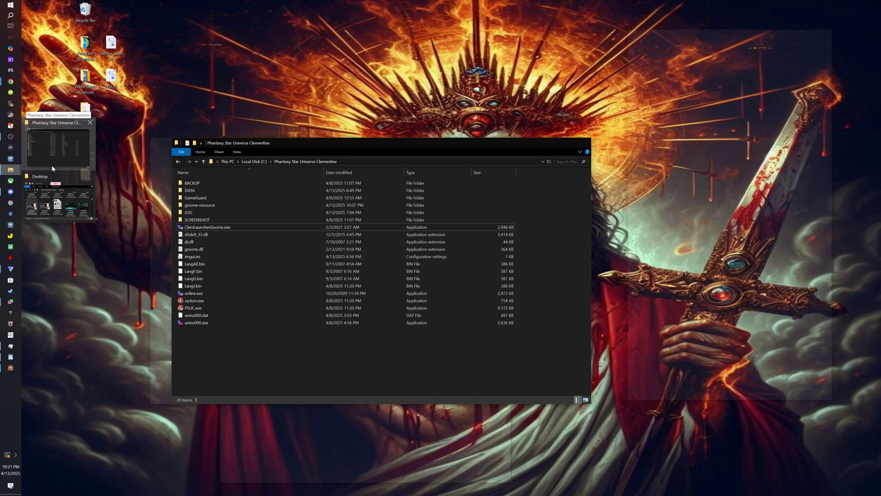
mouse_move(59, 189)
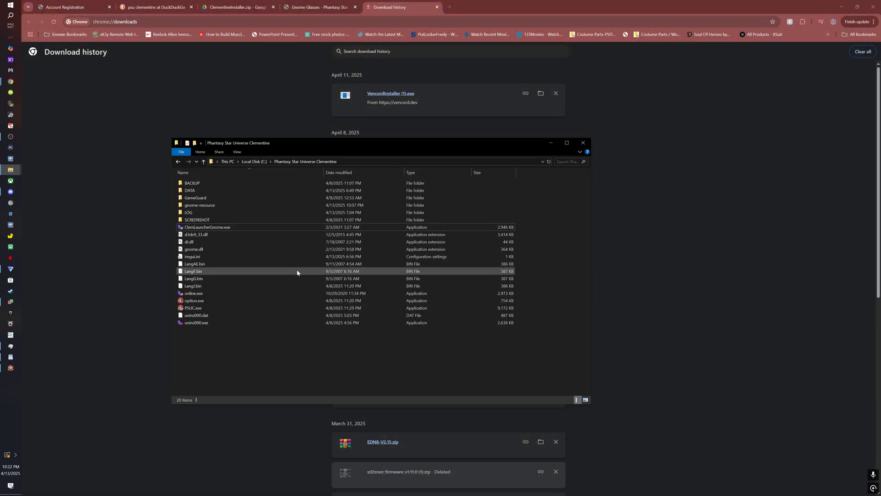
click(683, 250)
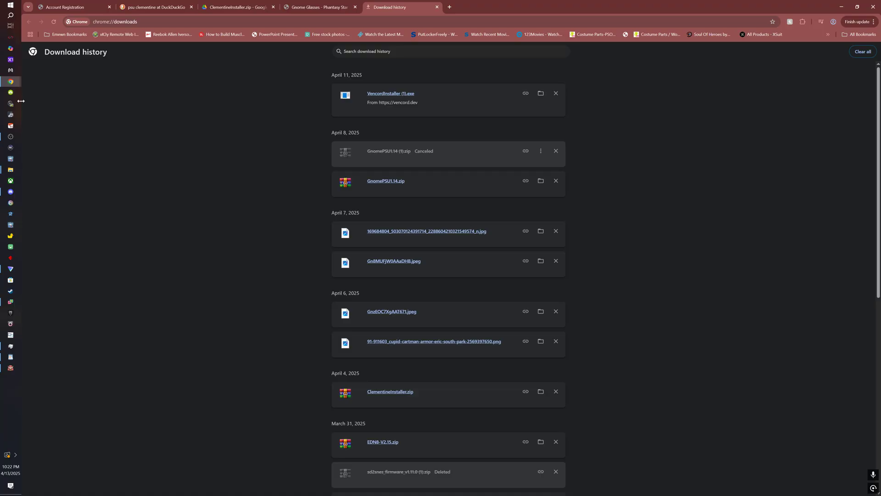
click(11, 170)
click(71, 170)
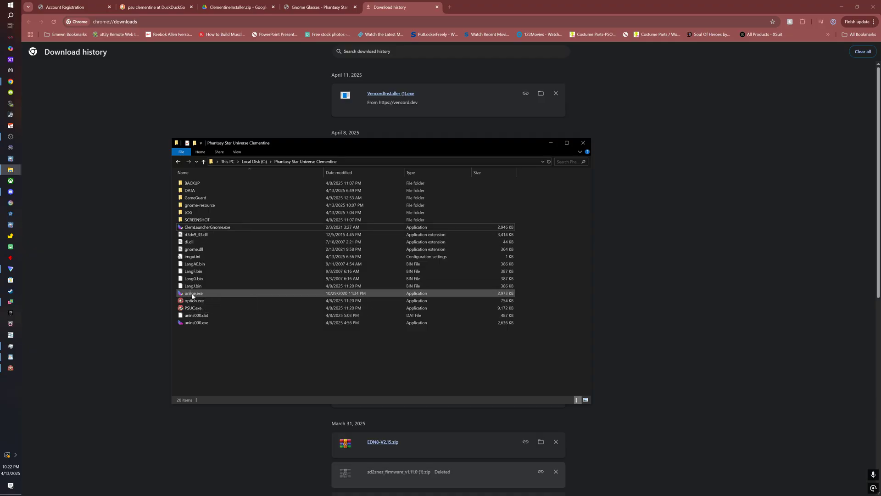
mouse_move(189, 296)
click(193, 296)
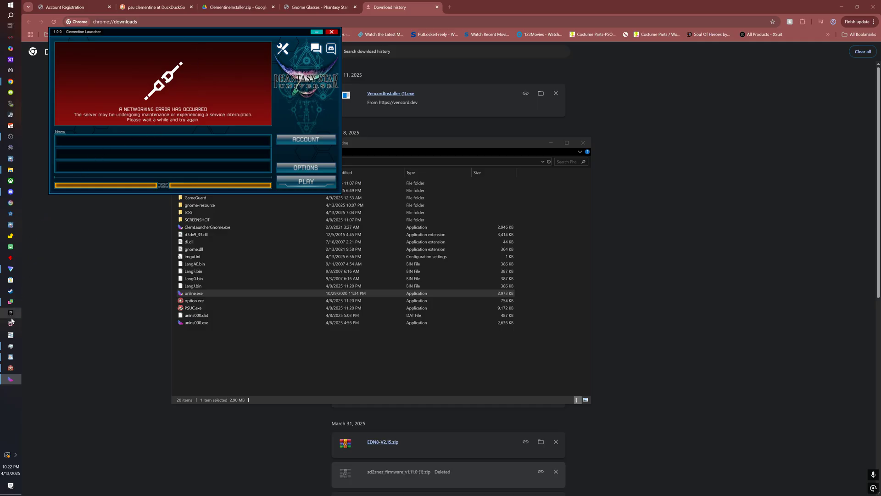
- Locate the Clementine Launcher's process in the detailed process list of Task Manager
click(11, 345)
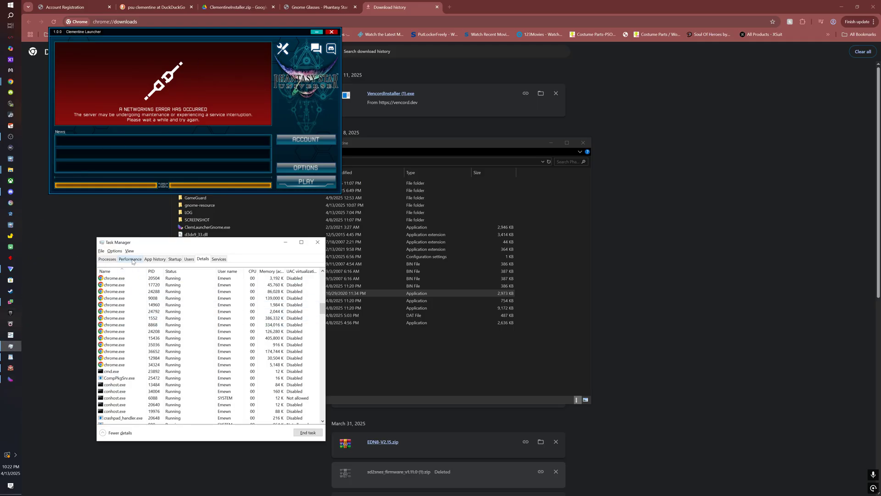
click(107, 258)
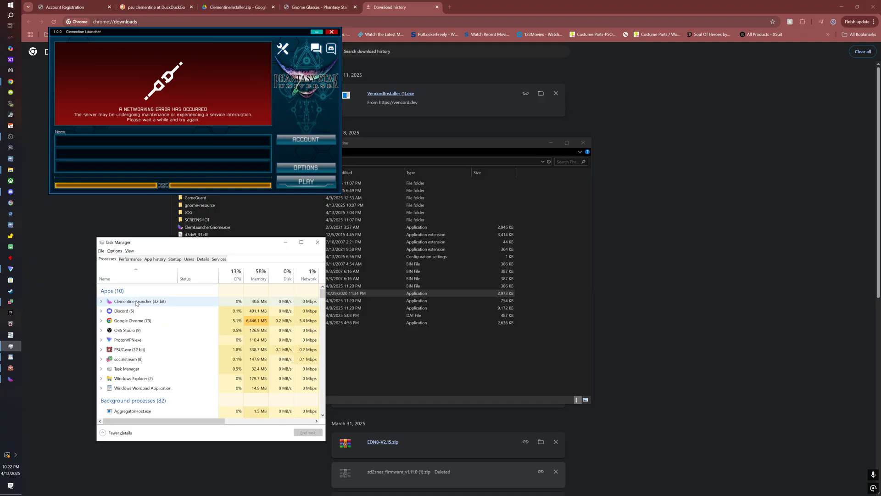
right_click(136, 303)
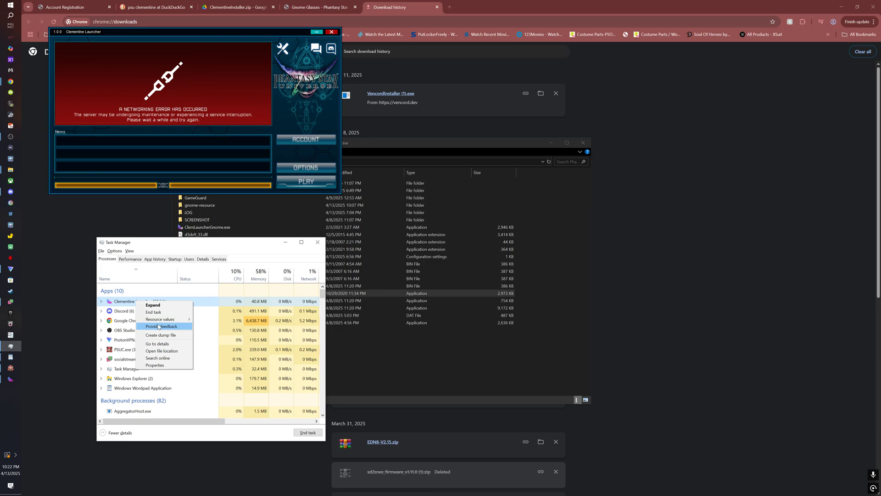
mouse_move(156, 320)
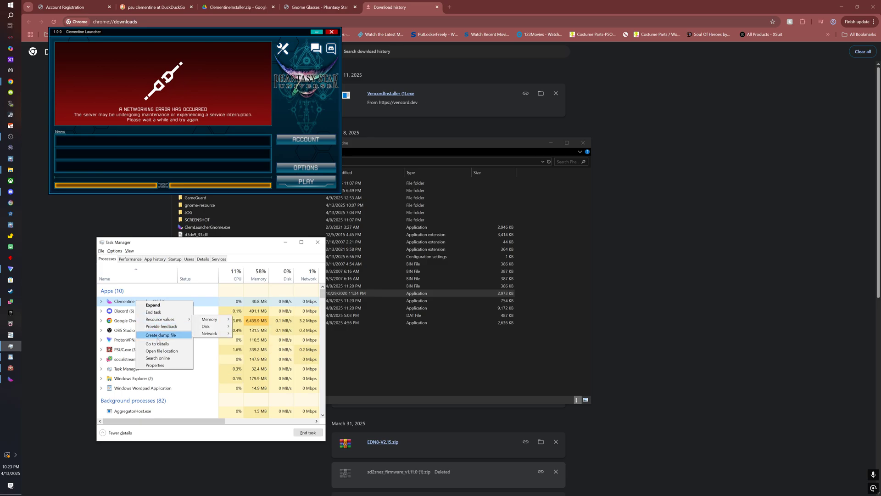
right_click(132, 301)
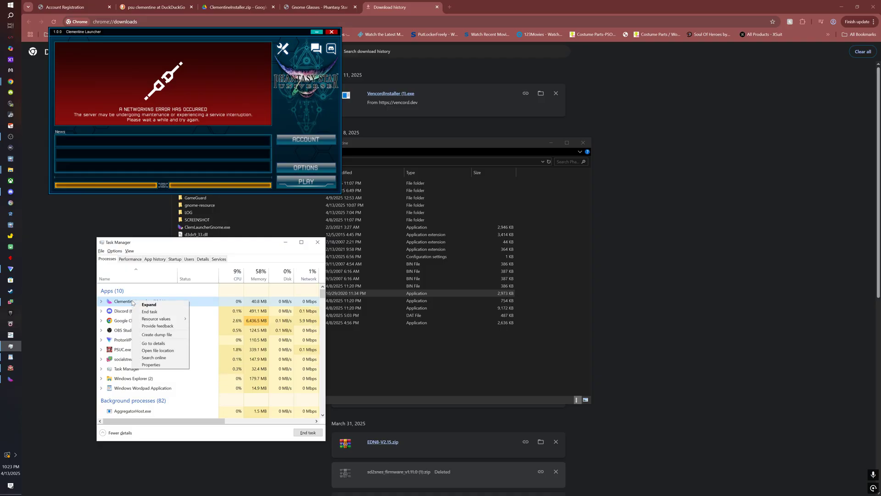
click(162, 344)
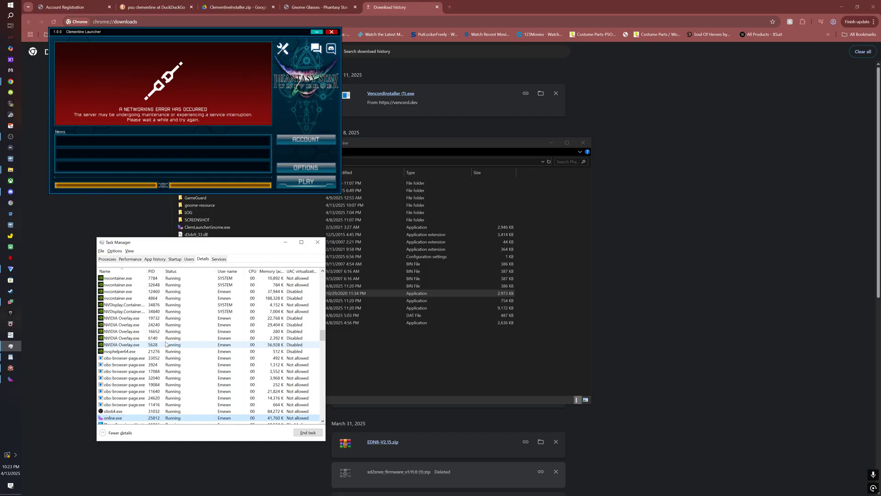
- Restrict the processor affinity of online.exe to CPU 0 through CPU 16, and minimize Task Manager
right_click(112, 419)
click(138, 362)
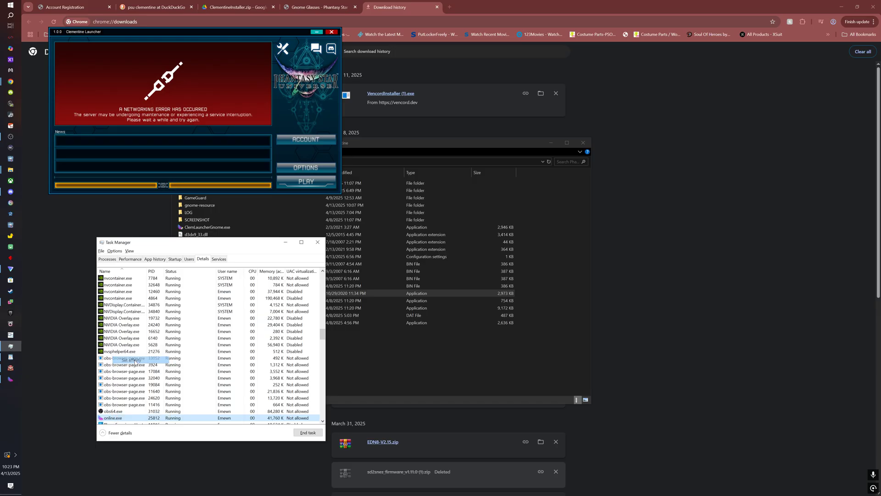
click(106, 282)
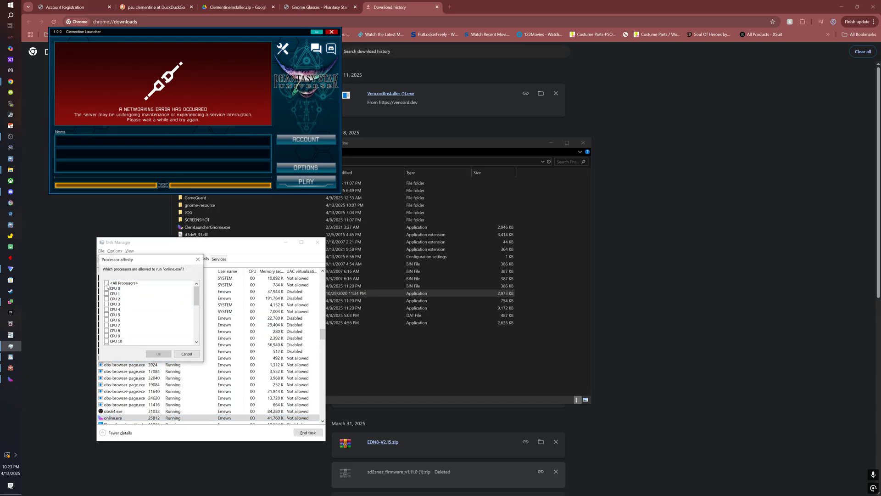
click(106, 288)
click(106, 294)
click(107, 299)
click(107, 304)
click(107, 309)
click(106, 314)
click(106, 319)
click(106, 330)
click(106, 335)
click(106, 341)
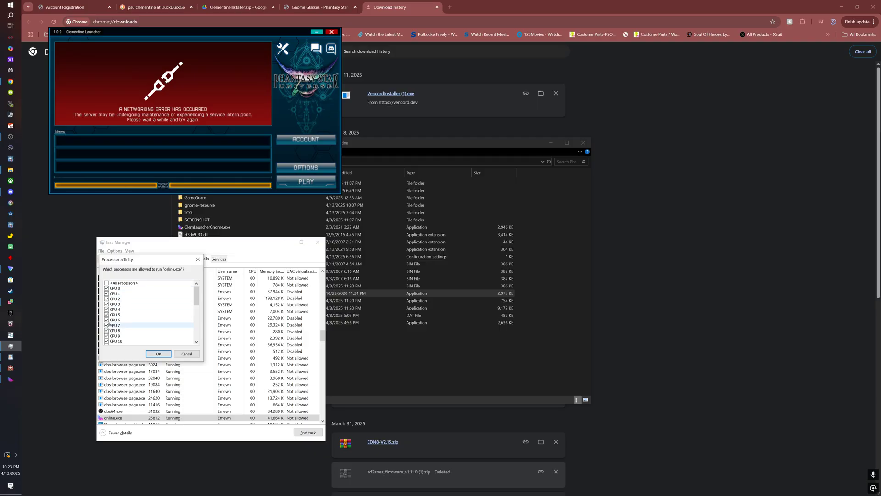
scroll(109, 328, down, 1)
click(106, 330)
click(106, 335)
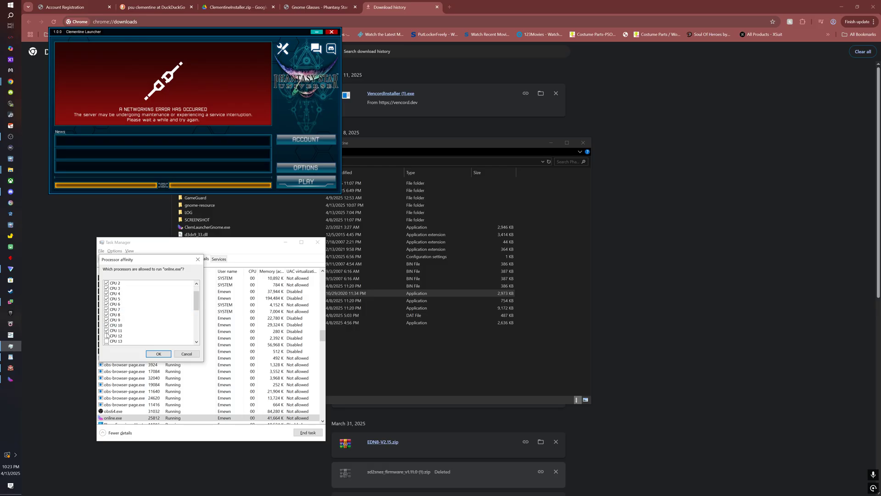
click(107, 340)
scroll(108, 342, down, 1)
click(107, 330)
click(107, 335)
click(107, 341)
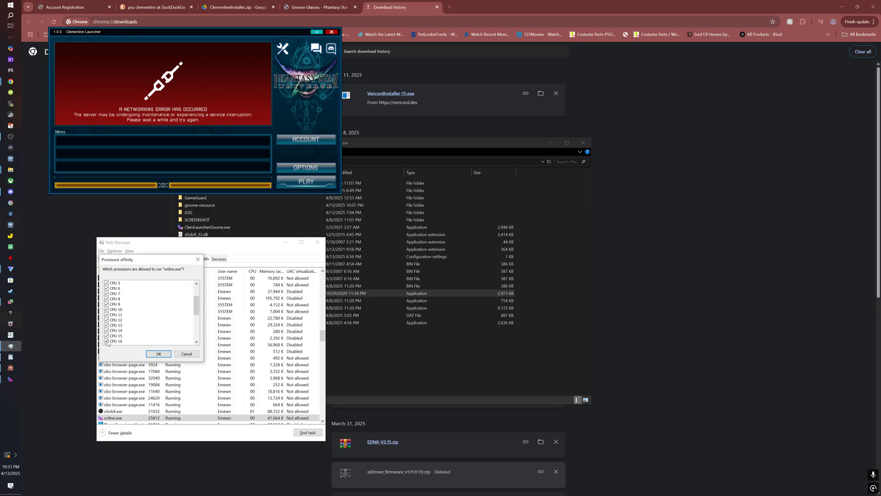
click(159, 354)
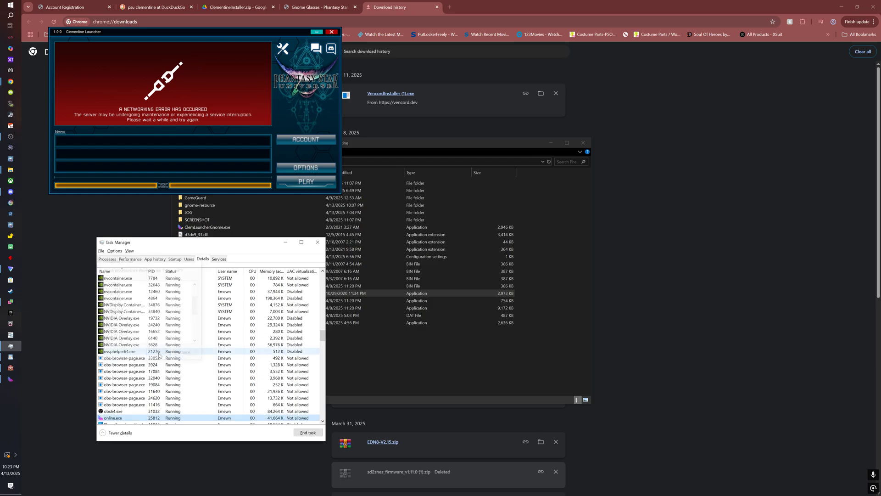
click(285, 242)
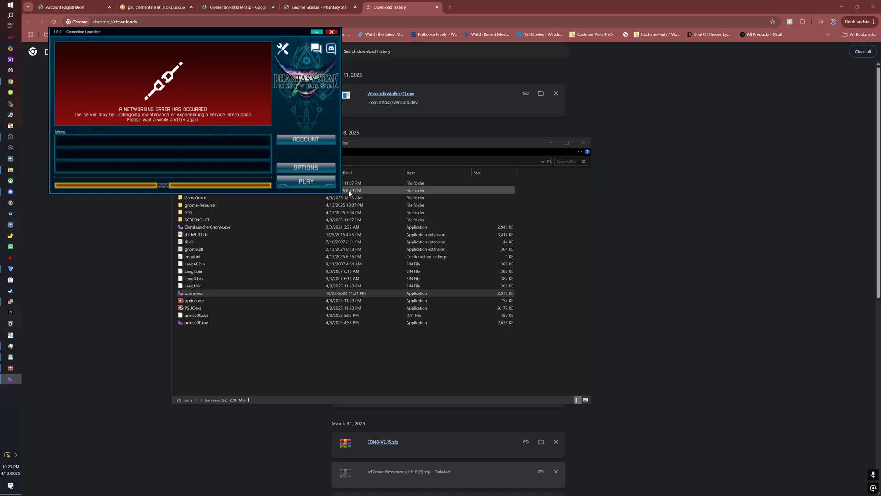
- Minimize the browser and copy the file name of PSUC.exe in the Phantasy Star Universe Clementine folder
click(843, 5)
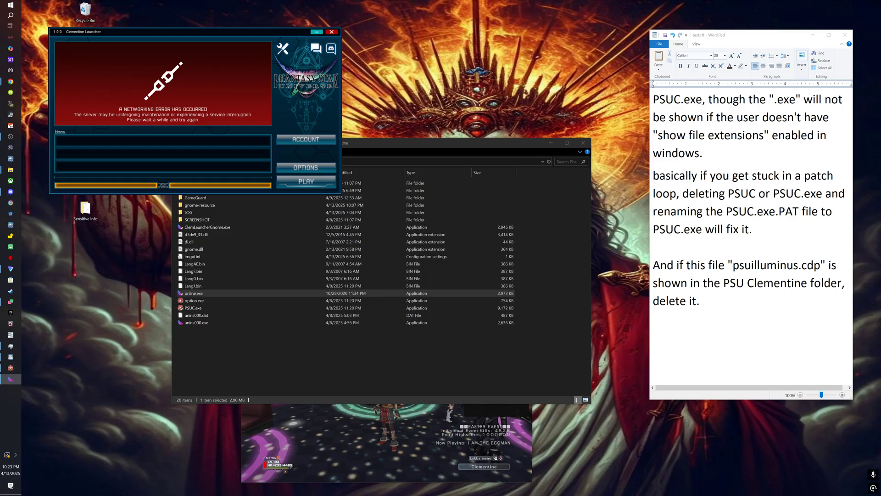
click(192, 310)
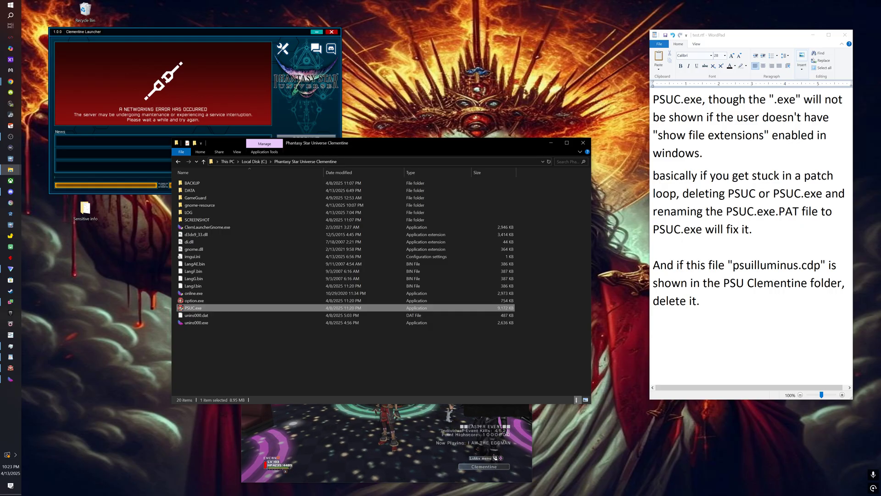
click(192, 308)
key(ctrl+c)
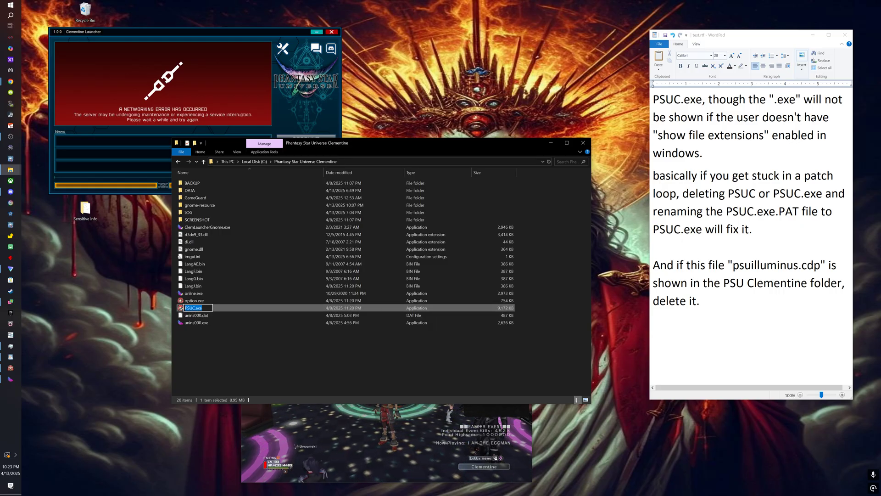
right_click(195, 309)
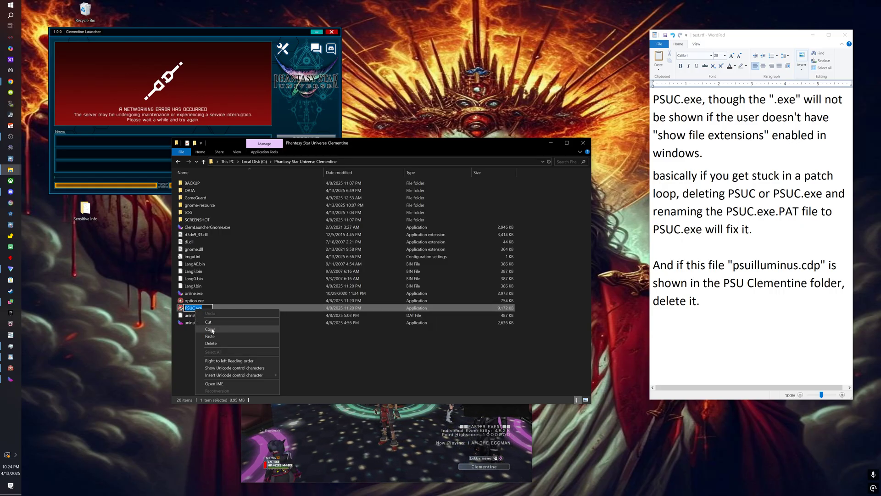
click(212, 329)
key(Return)
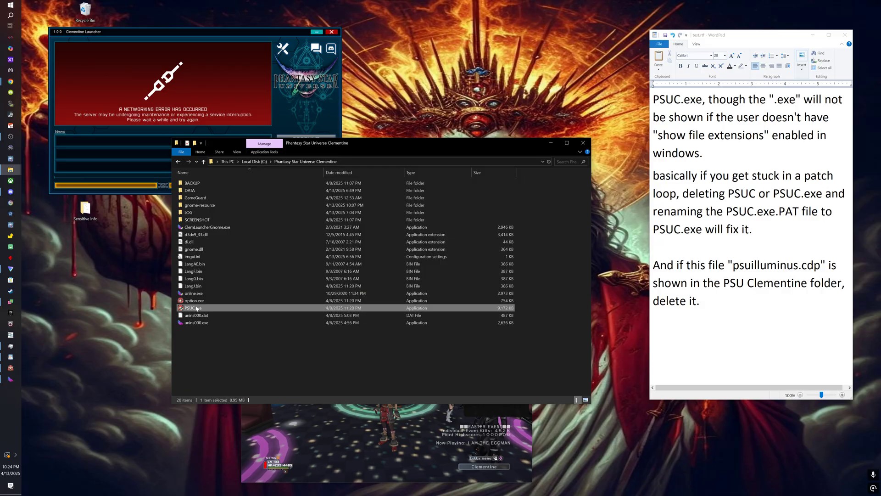
right_click(197, 309)
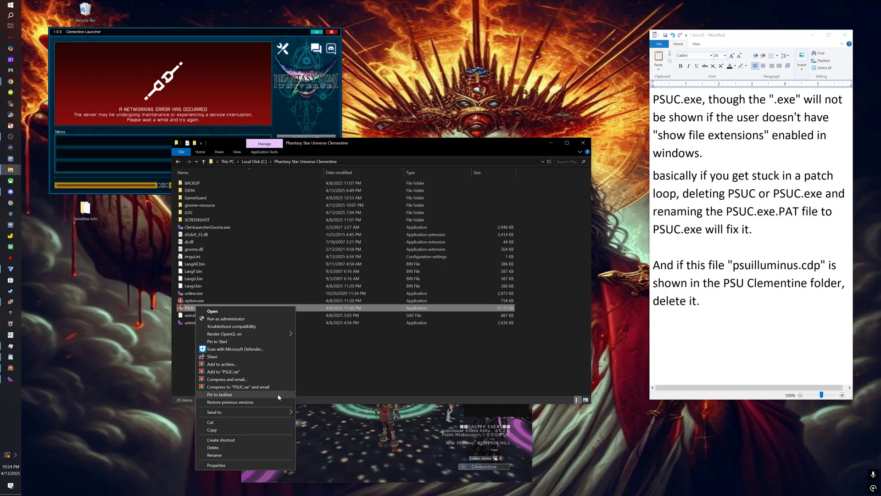
click(338, 357)
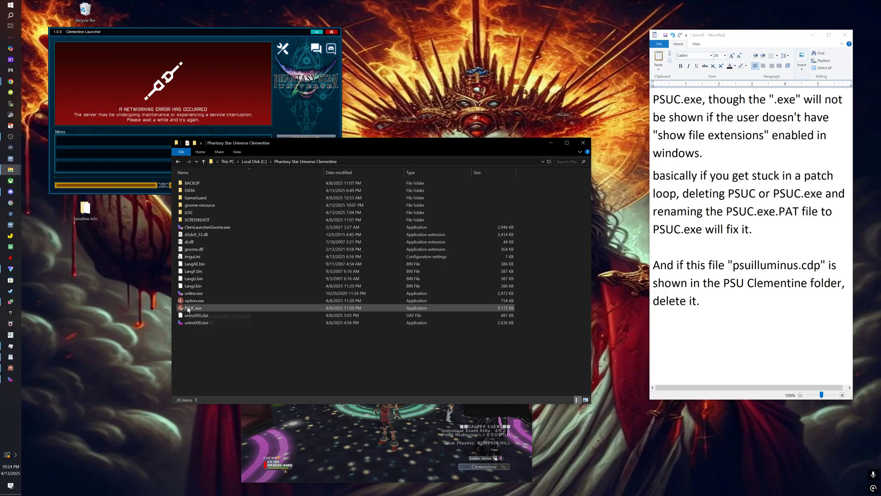
- Edit the name of PSUC.exe to read PSUC.exe.PAT
mouse_move(196, 310)
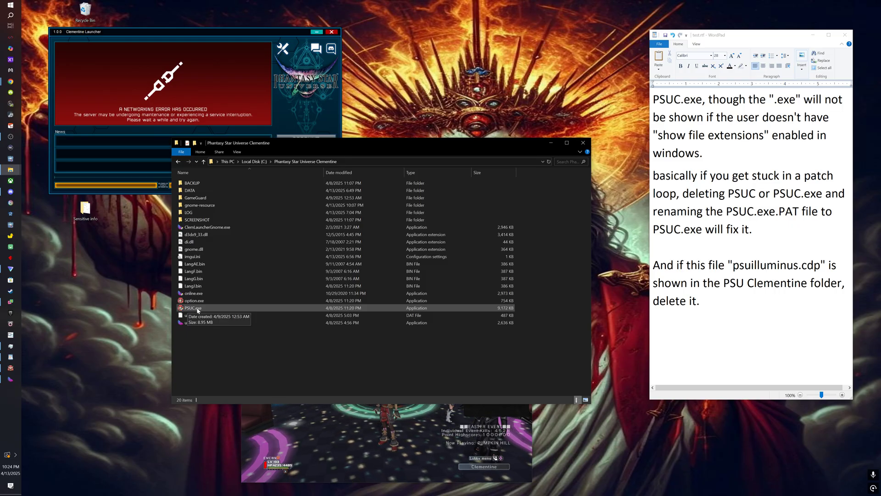
click(202, 308)
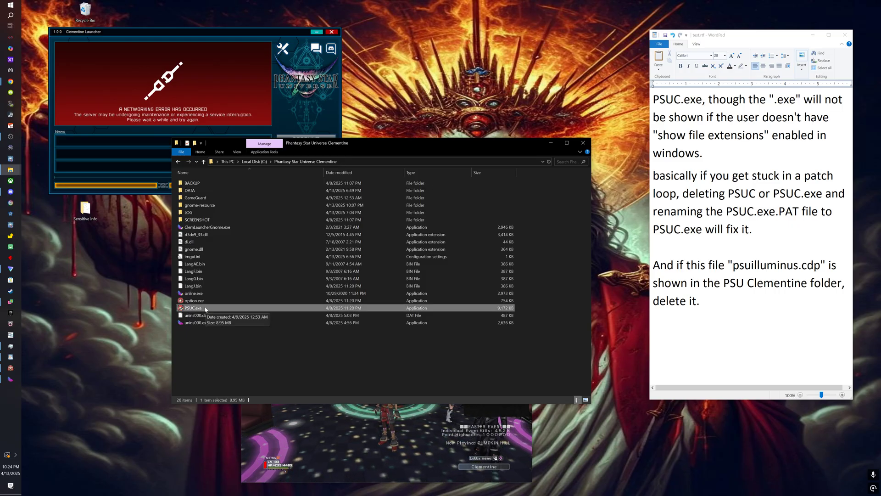
click(206, 309)
text(PAT)
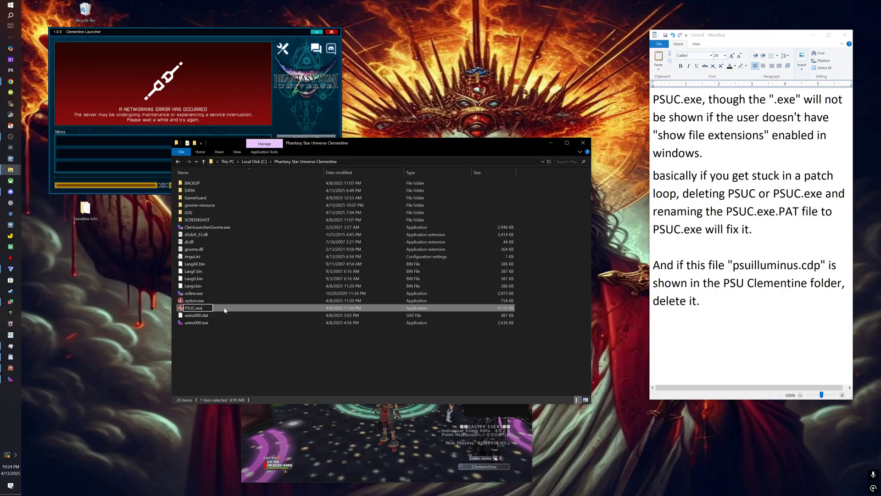
key(Left)
key(Left)
key(Left)
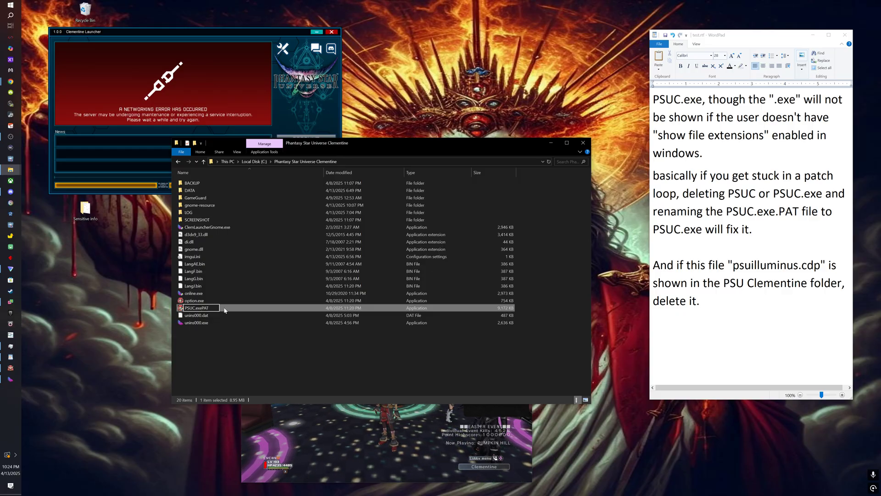
text(.)
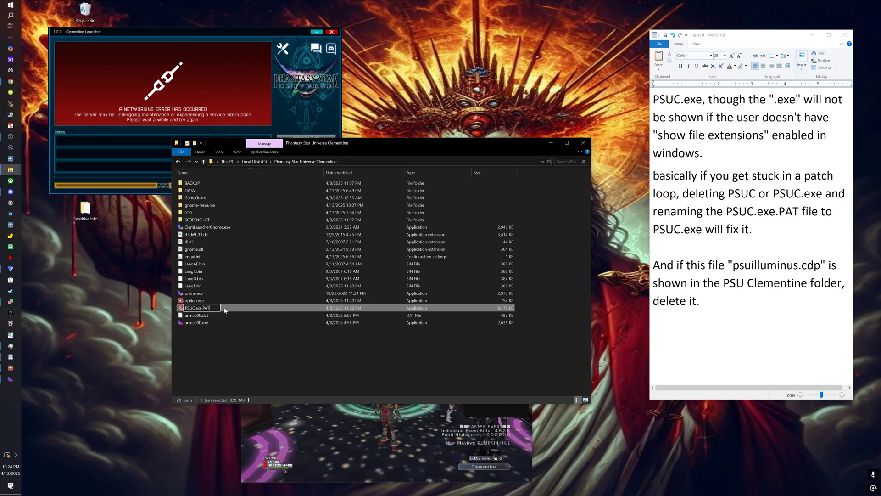
key(End)
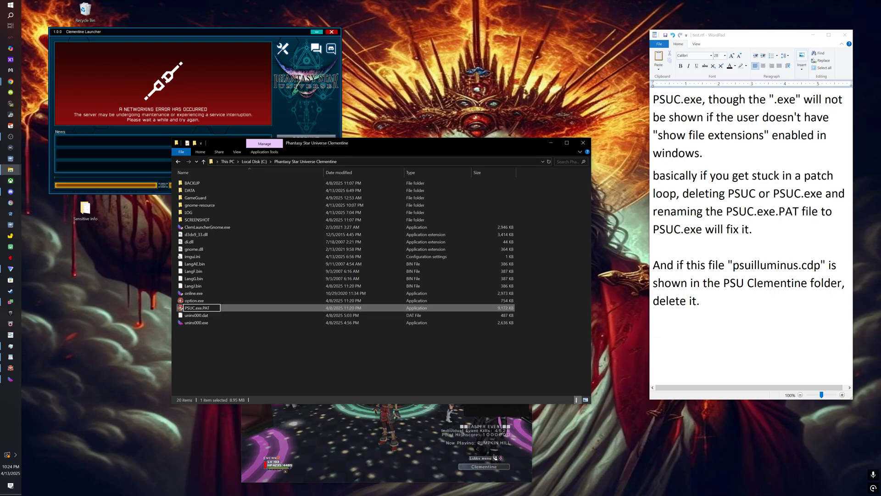
- Replace the whole PSUC.exe.PAT name with the copied name PSUC.exe and finish the rename
key(ctrl+a)
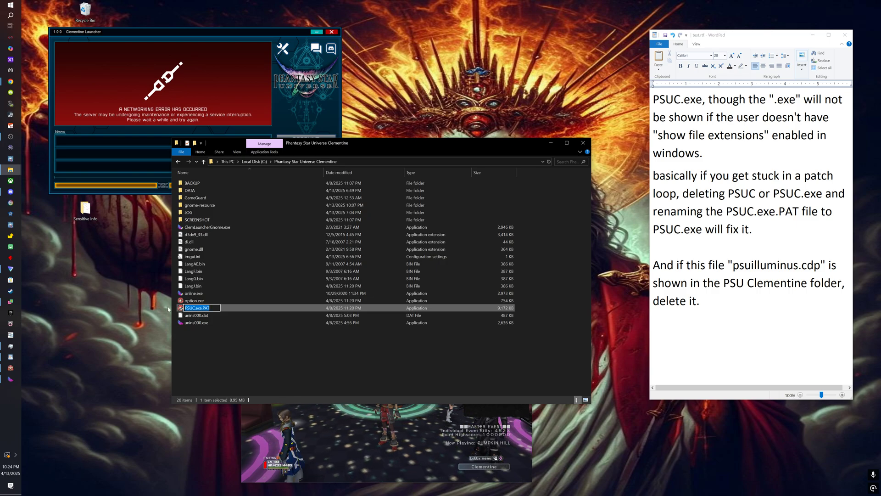
key(ctrl+v)
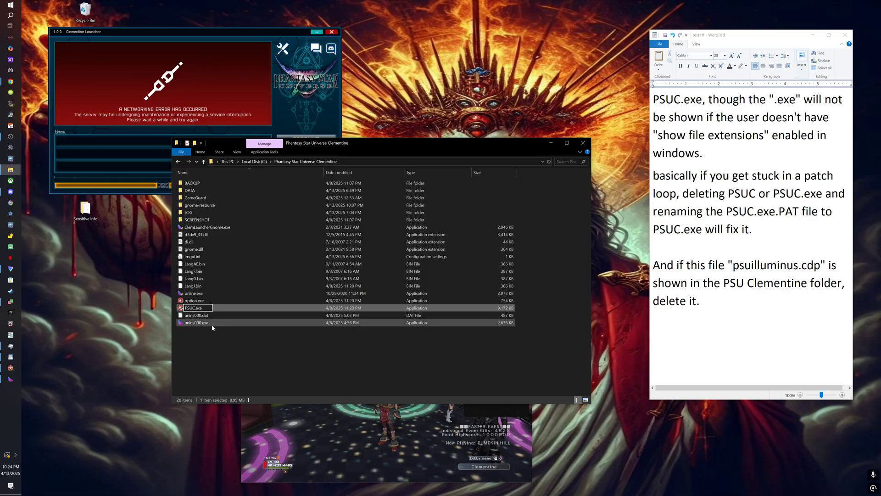
click(214, 337)
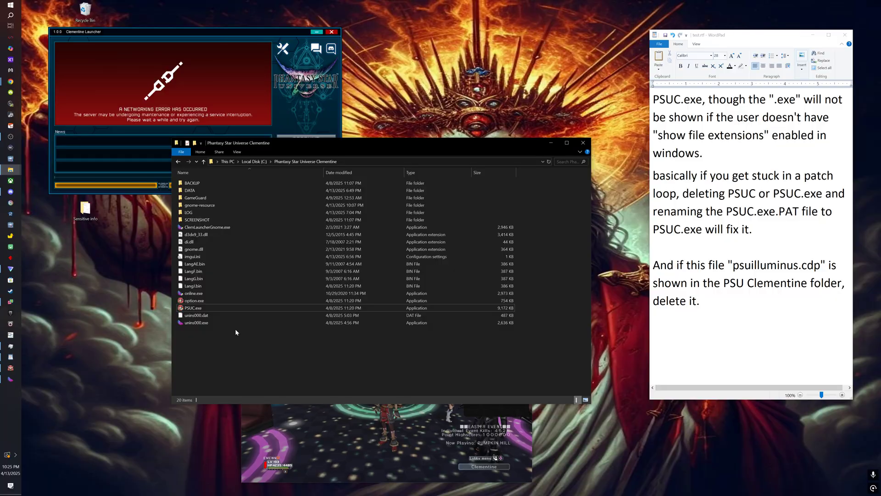
- Highlight the file name psuilluminus.cdp in the WordPad note, and return to the Phantasy Star Universe Clementine folder
mouse_move(18, 173)
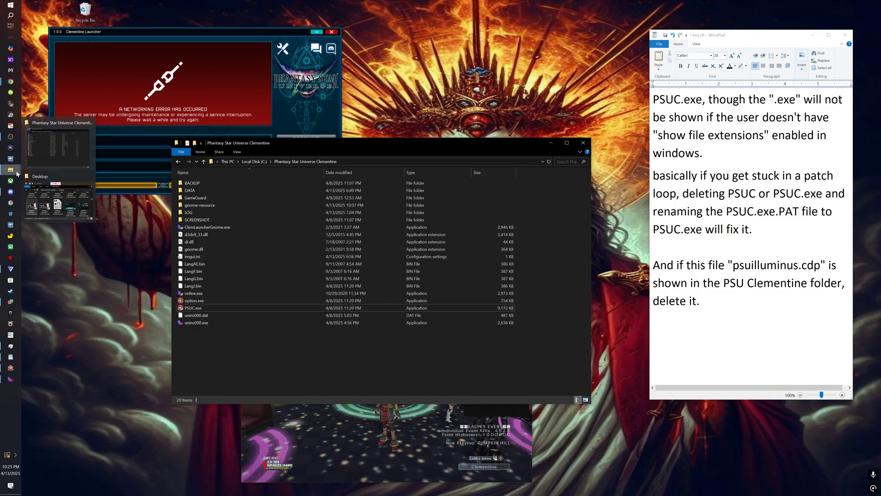
click(11, 82)
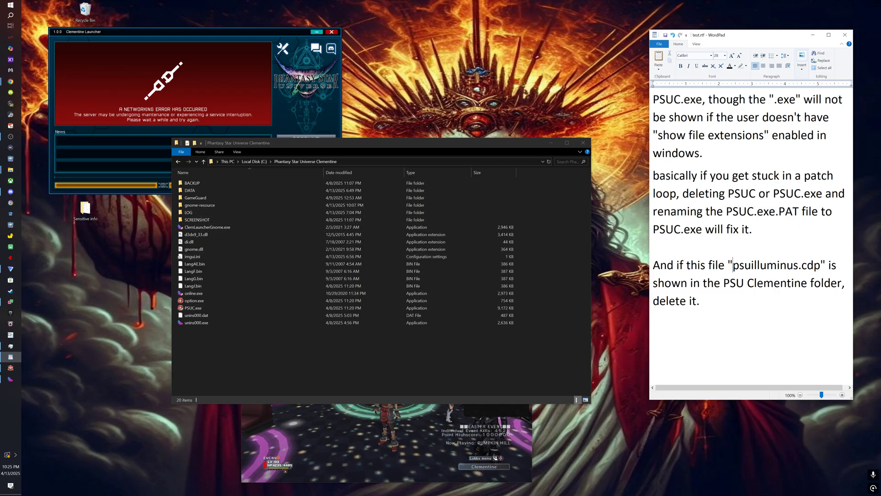
drag(733, 265, 820, 266)
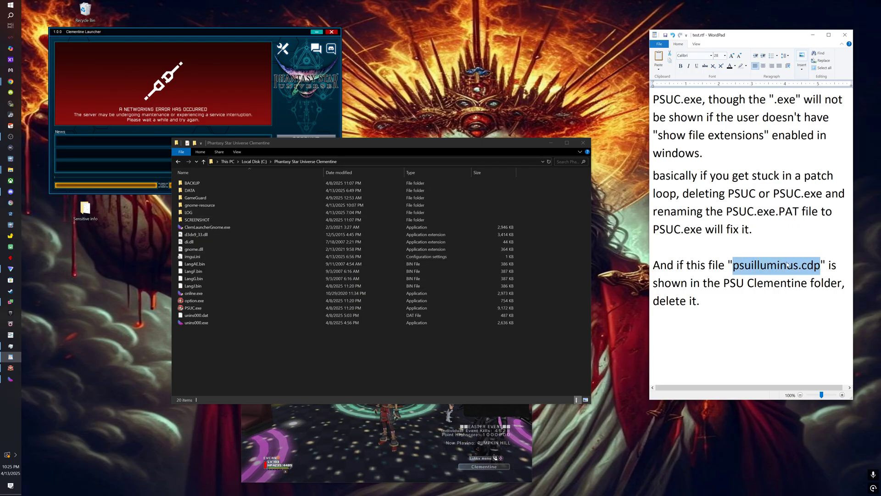
click(361, 361)
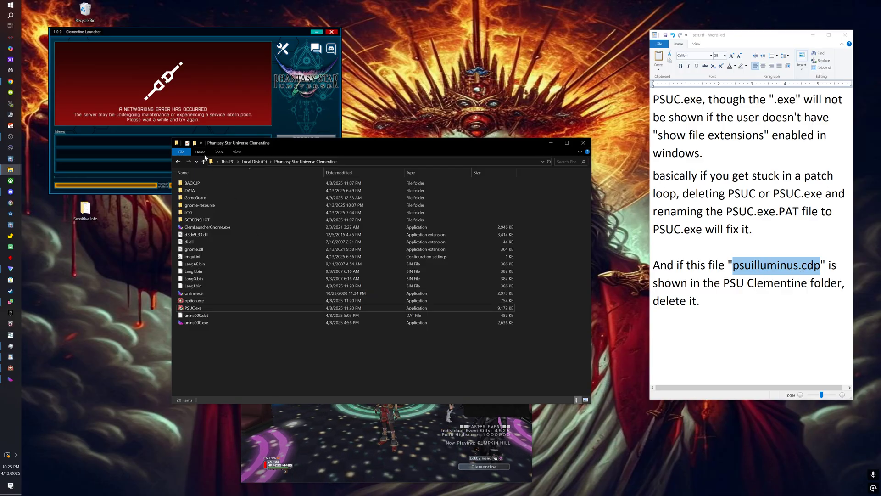
- Switch to Chrome's download history and show GnomePSU1.14.zip in its folder
click(15, 84)
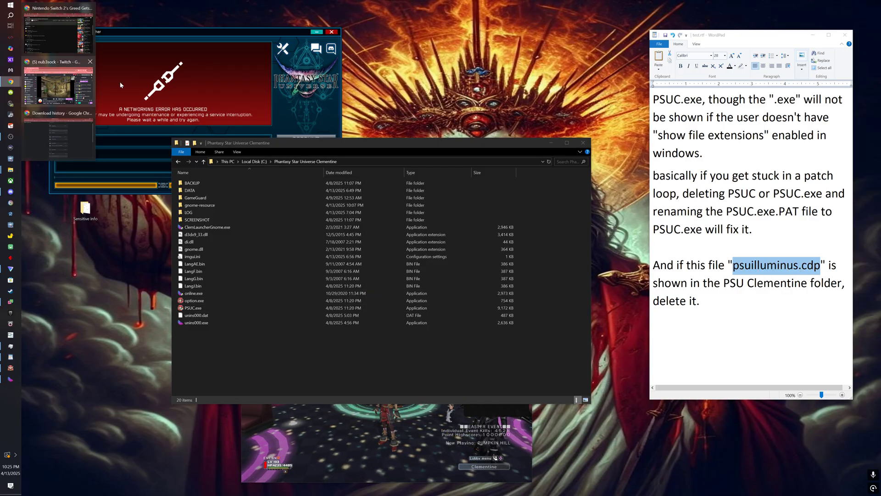
click(63, 134)
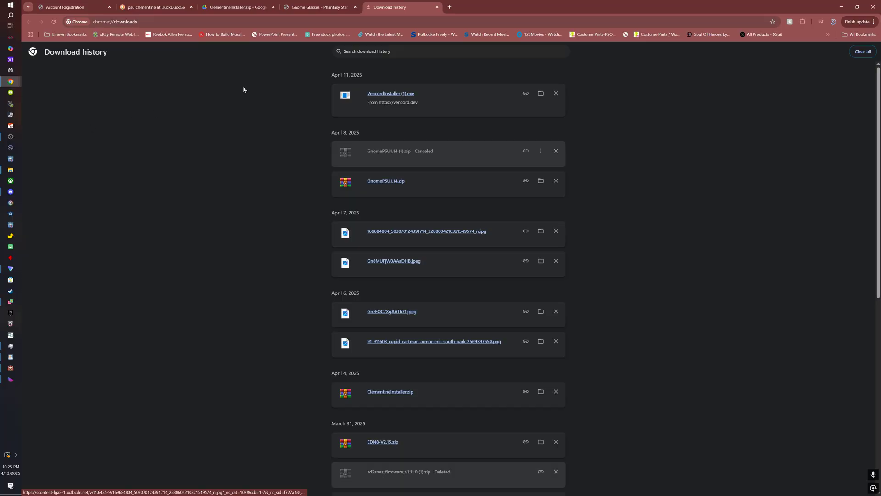
click(532, 182)
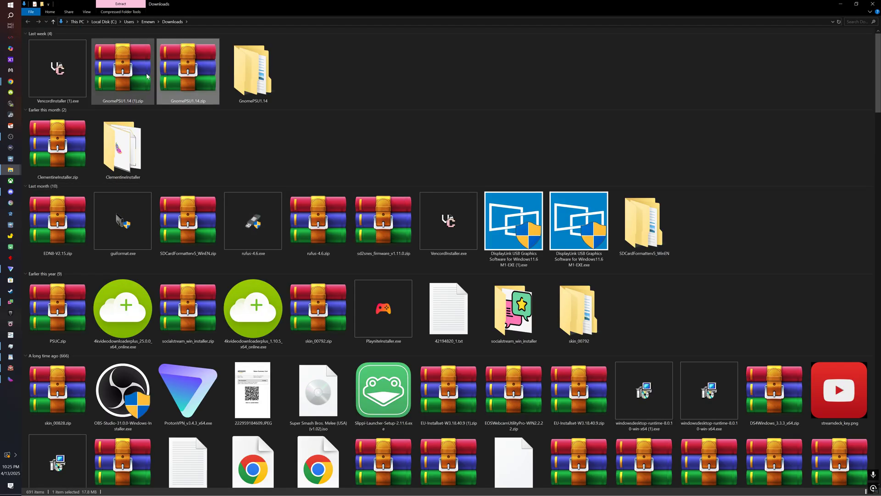
- Look through the existing GnomePSU1.14 folder and its nested folder, and return to Downloads
right_click(173, 72)
double_click(250, 59)
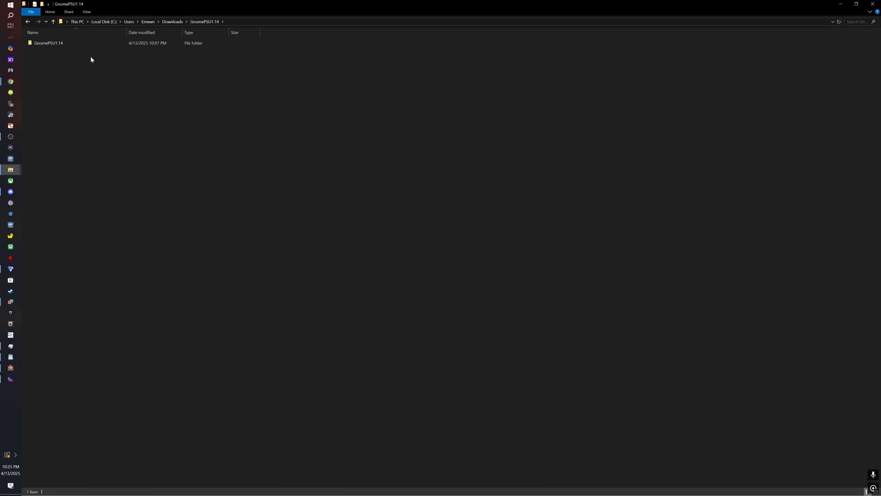
double_click(70, 45)
click(27, 22)
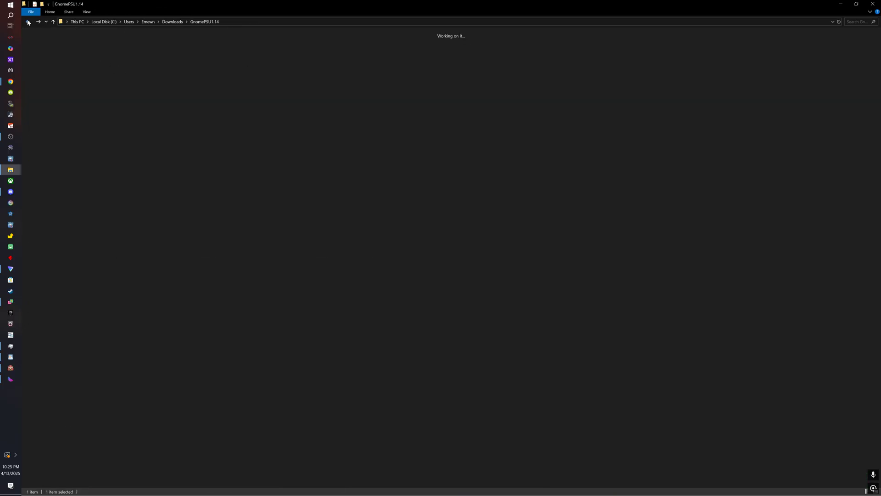
click(27, 21)
- Extract GnomePSU1.14.zip into the GnomePSU1.14 folder in Downloads
right_click(223, 71)
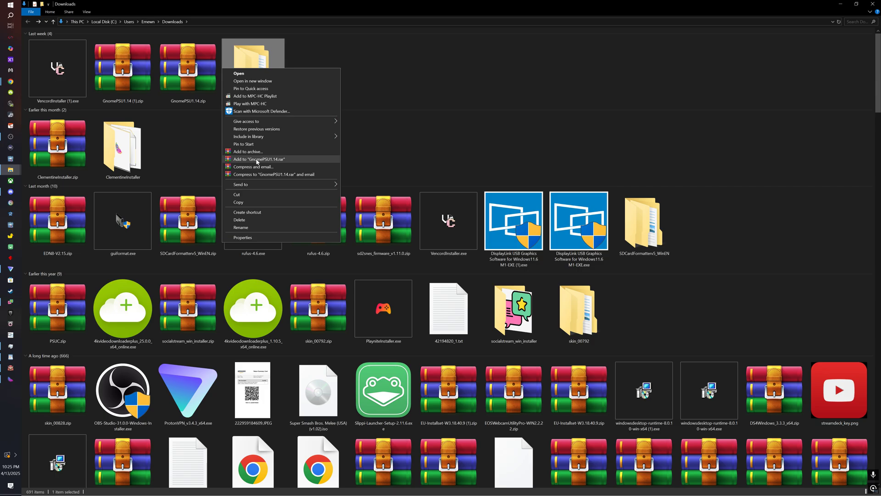
click(192, 83)
right_click(183, 79)
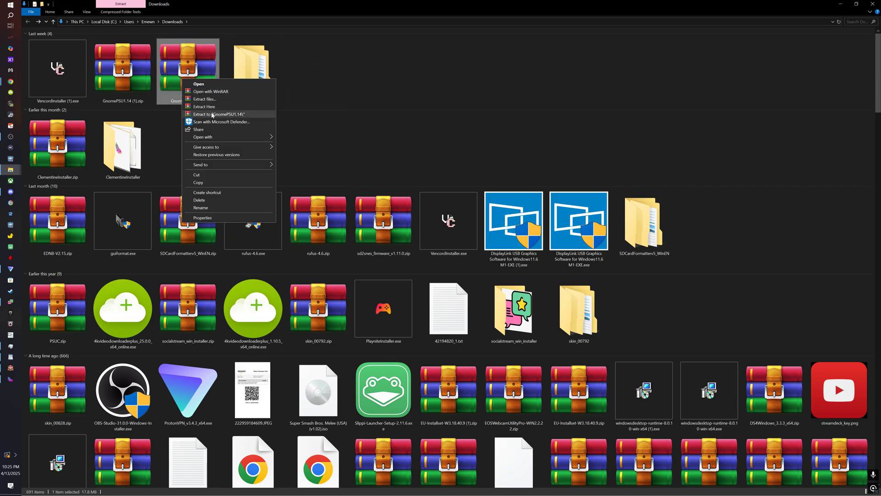
click(216, 114)
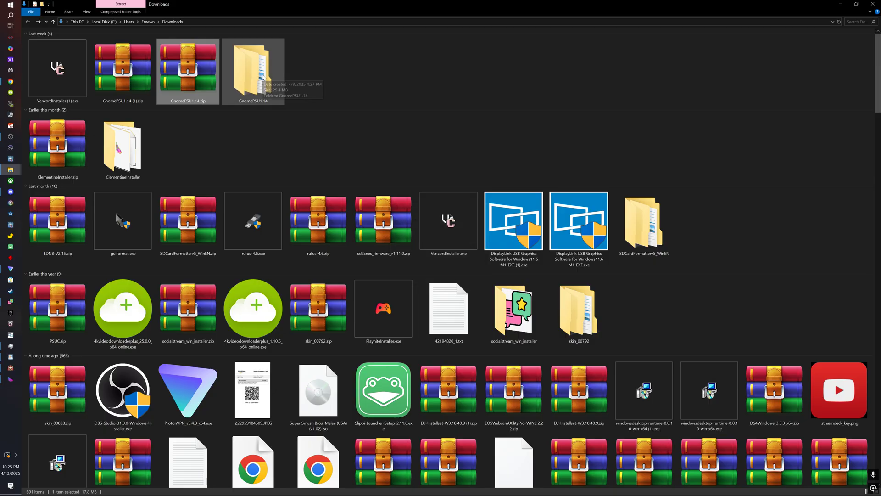
- Copy gnome-resource, ClemLauncherGnome.exe and gnome.dll from the nested GnomePSU1.14 folder
double_click(263, 77)
click(76, 43)
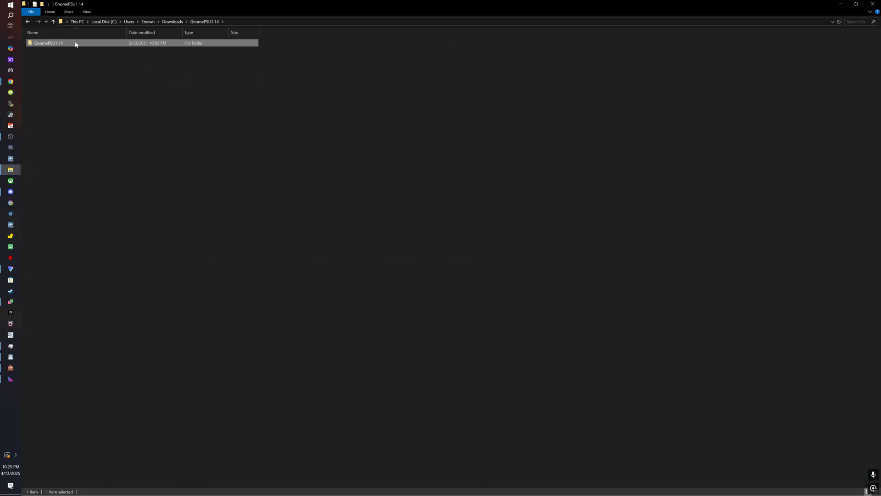
double_click(76, 43)
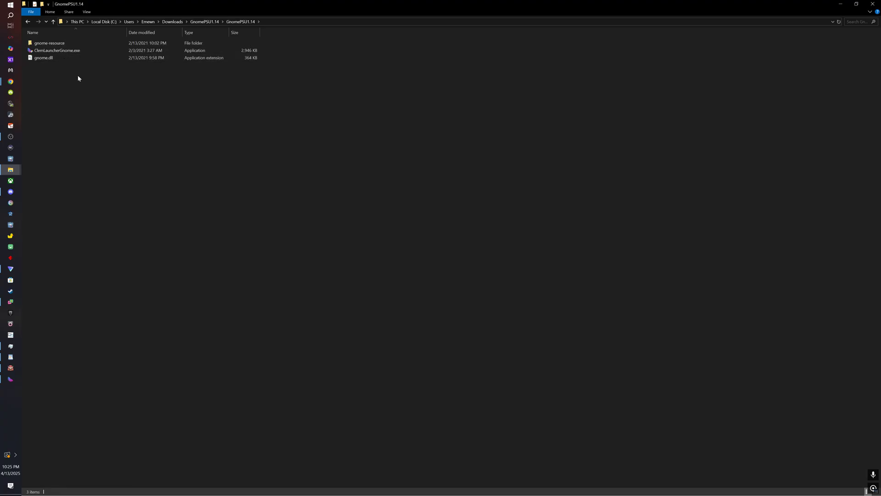
drag(78, 82, 53, 53)
right_click(52, 42)
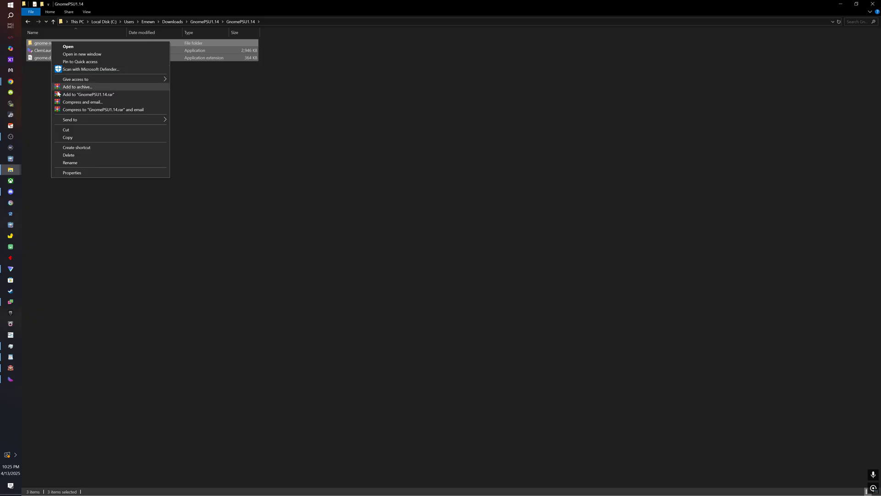
click(77, 137)
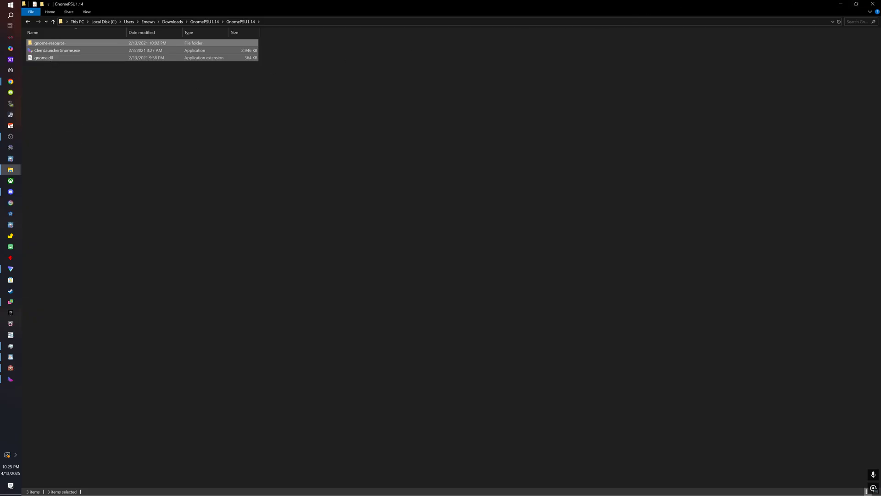
- Return to the Phantasy Star Universe Clementine folder, clearing the Downloads and browser windows, and select ClemLauncherGnome.exe
click(873, 4)
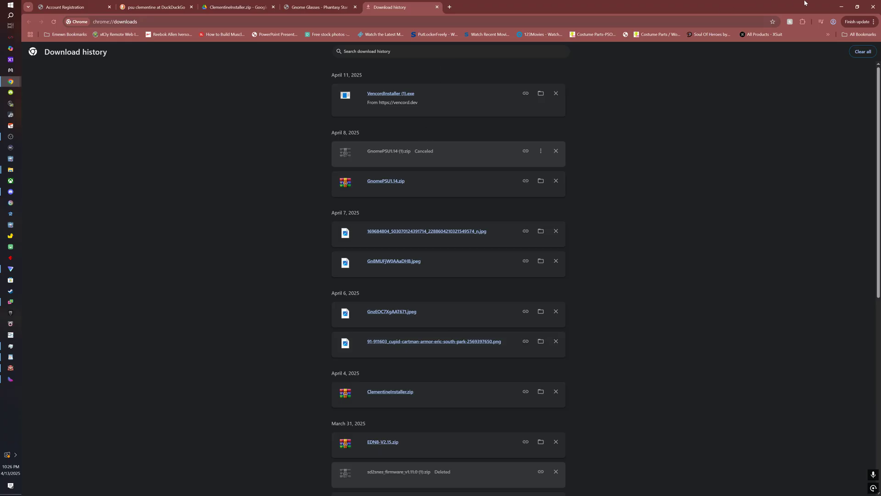
click(842, 7)
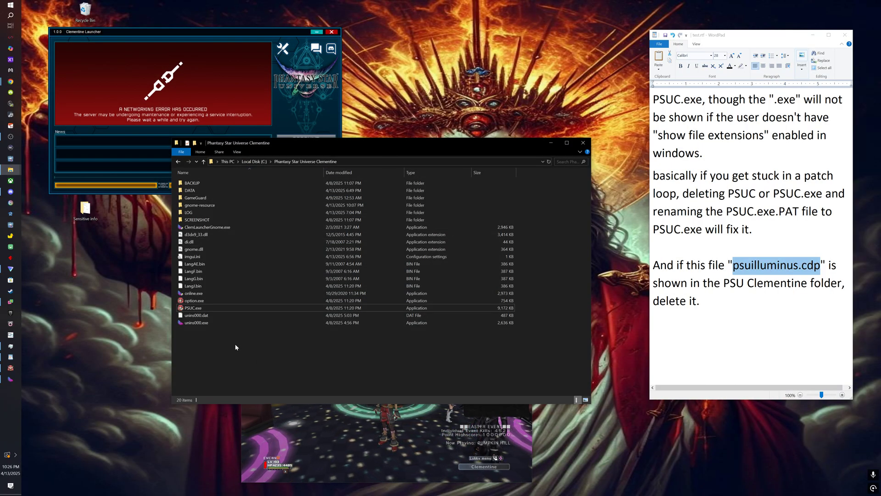
click(210, 229)
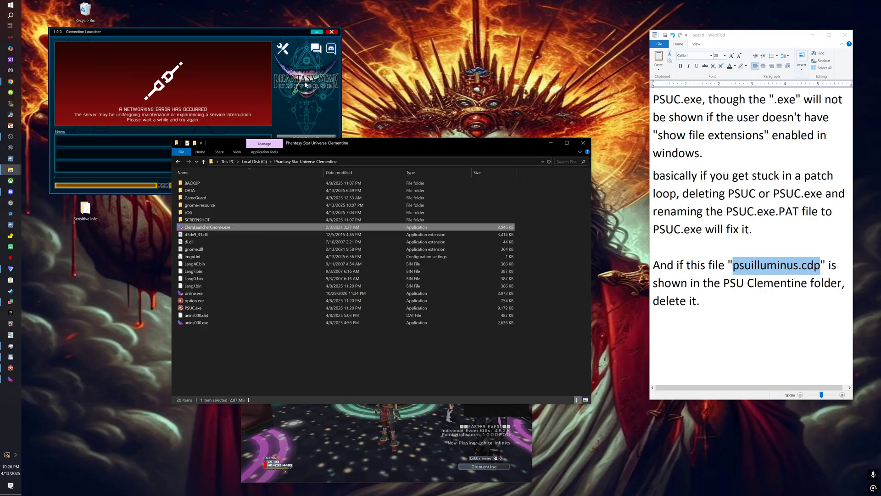
- Close the Clementine Launcher, bring the Phantasy Star Universe game window forward, place it in the screen's corner and enlarge it
click(332, 32)
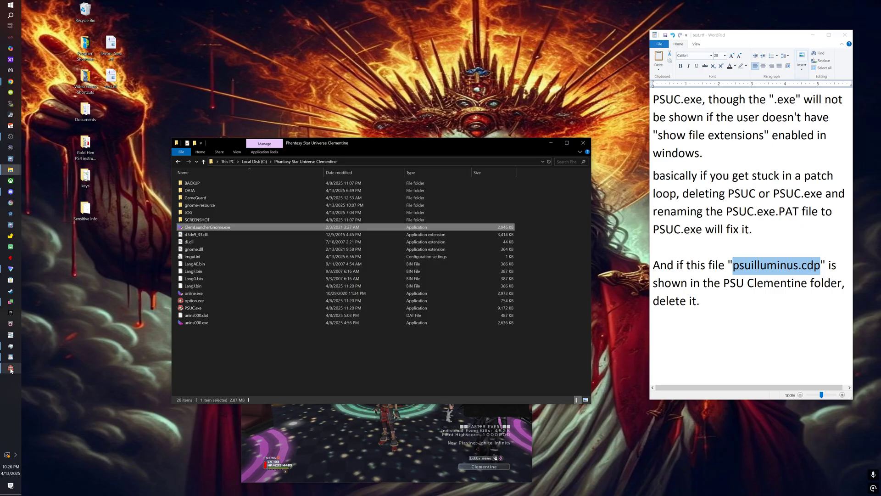
mouse_move(10, 370)
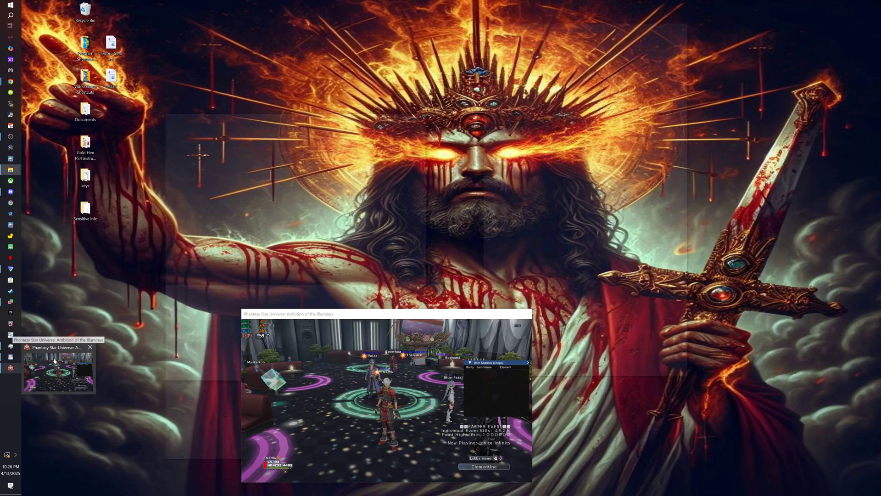
click(54, 361)
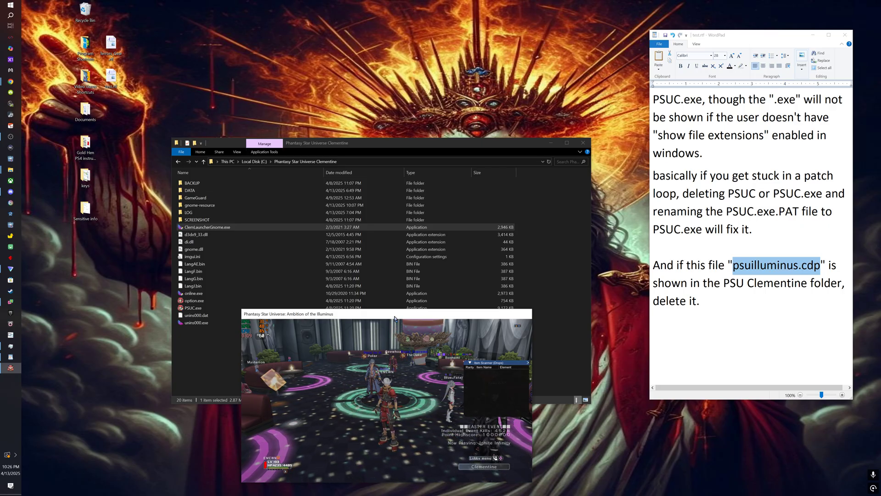
drag(394, 318, 174, 9)
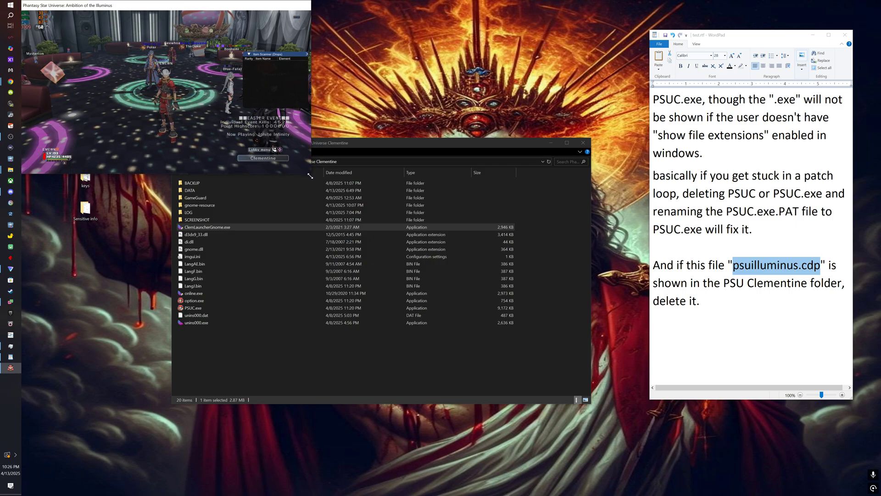
drag(311, 176, 438, 399)
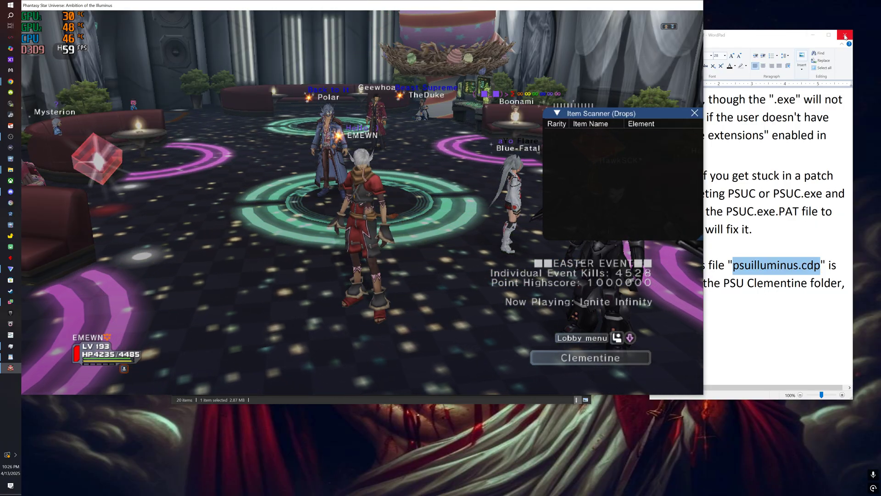
- Close the test.rtf notes without saving the changes
click(845, 37)
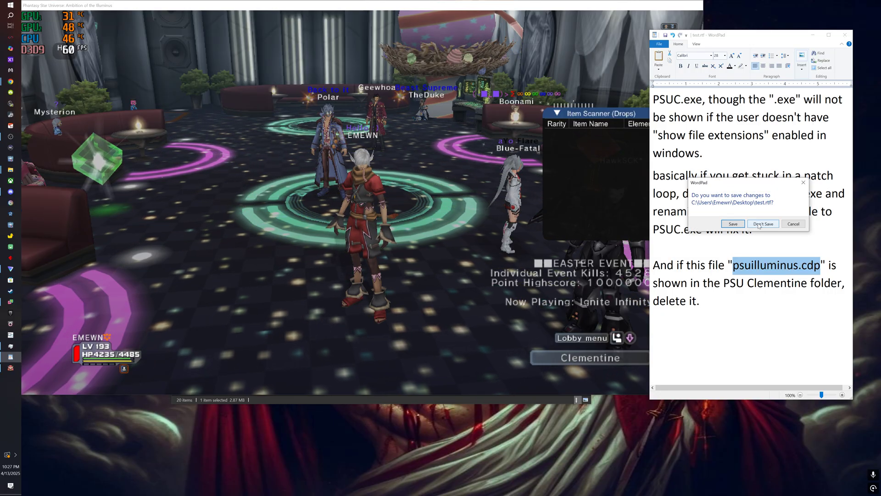
click(760, 224)
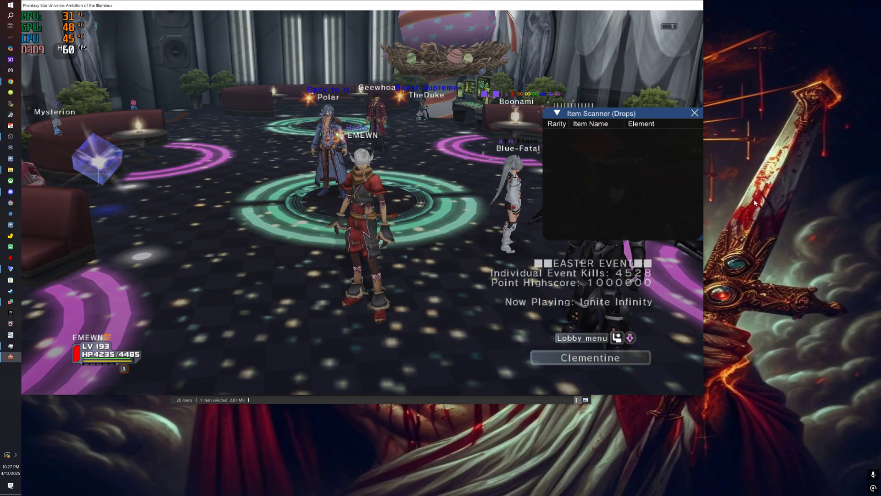
- Look through the Windows display settings for the monitor arrangement and colour options, and return to the game
right_click(735, 151)
click(753, 172)
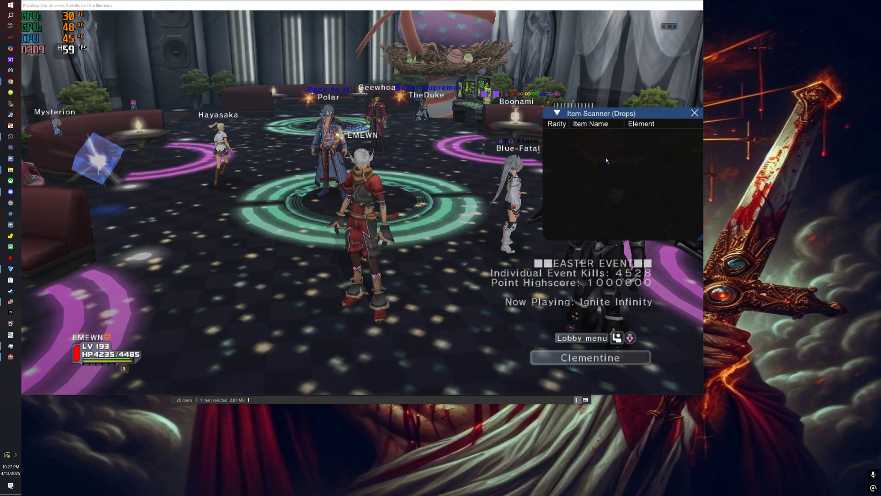
right_click(710, 158)
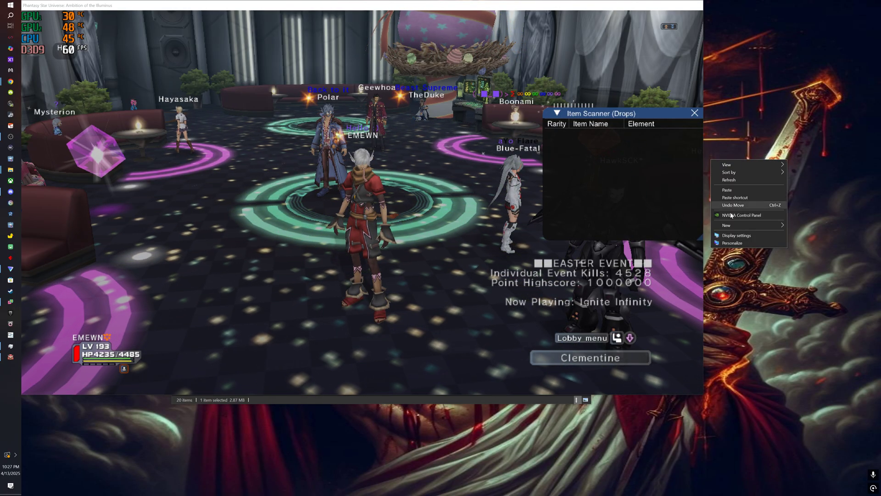
click(736, 236)
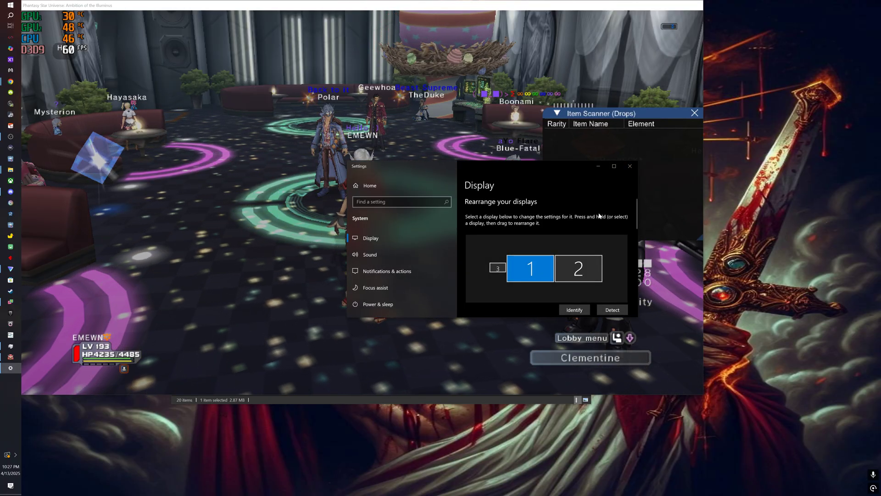
scroll(569, 237, down, 3)
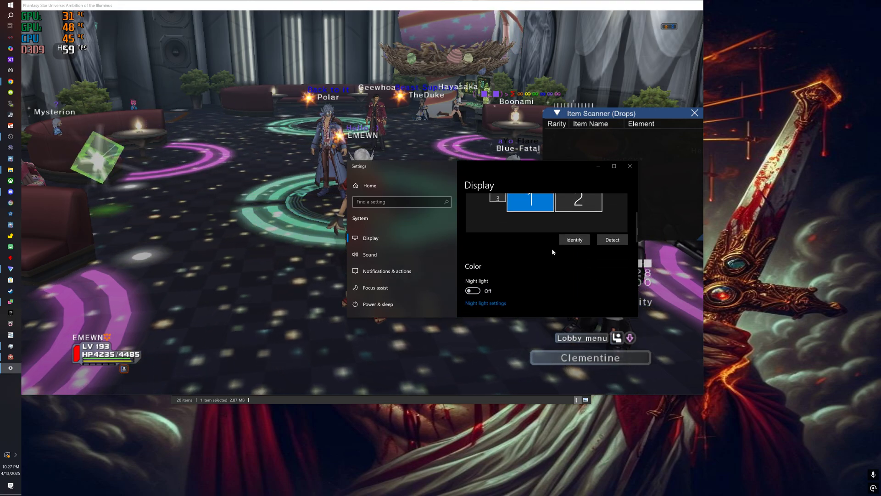
scroll(553, 250, down, 3)
scroll(530, 255, up, 5)
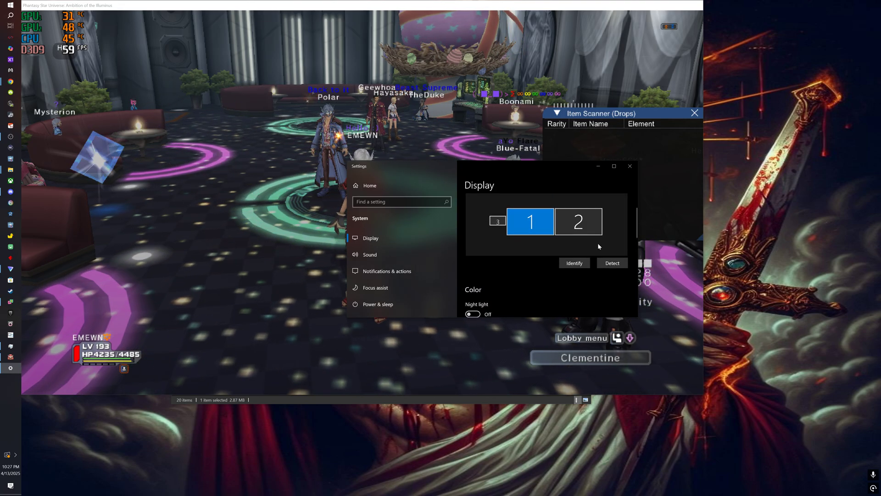
scroll(551, 248, down, 3)
scroll(553, 257, up, 3)
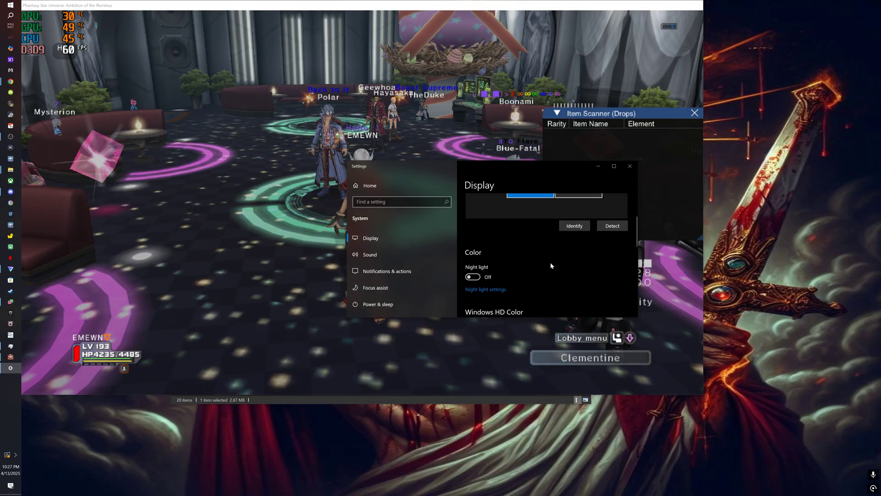
click(413, 107)
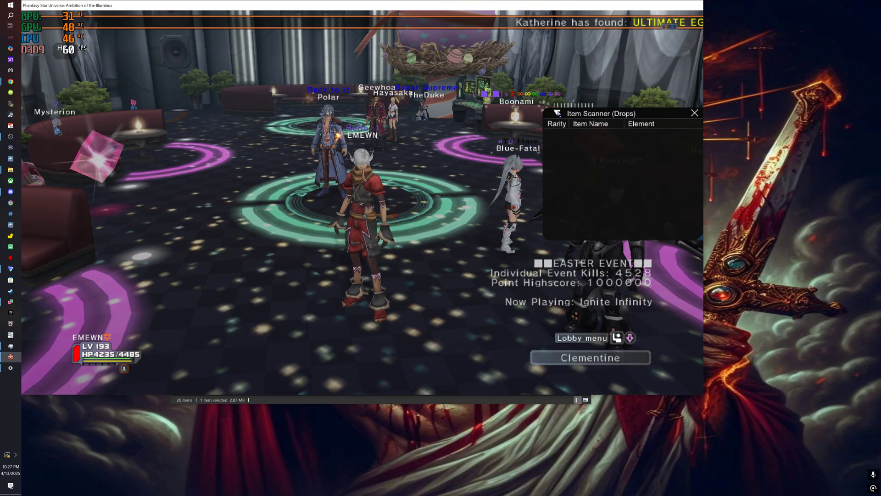
- Open the Gnome overlay's options and turn on Hide overlay in lobby in the general window options
click(556, 113)
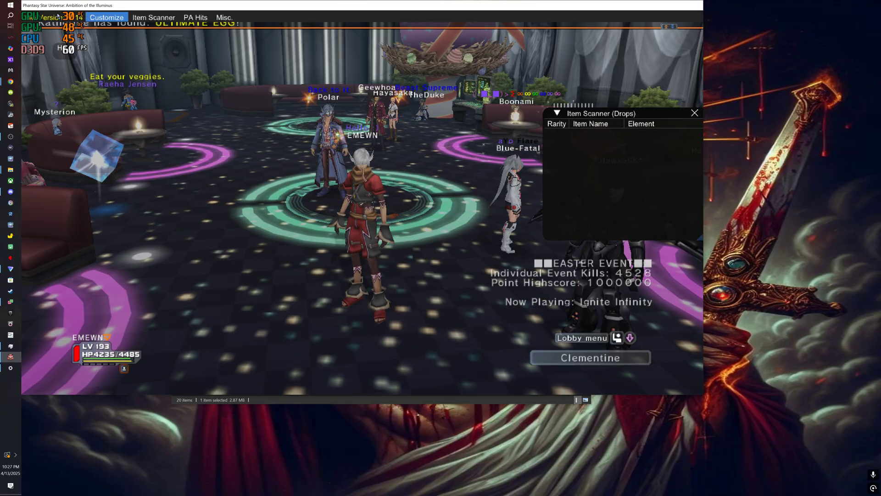
click(60, 18)
click(110, 39)
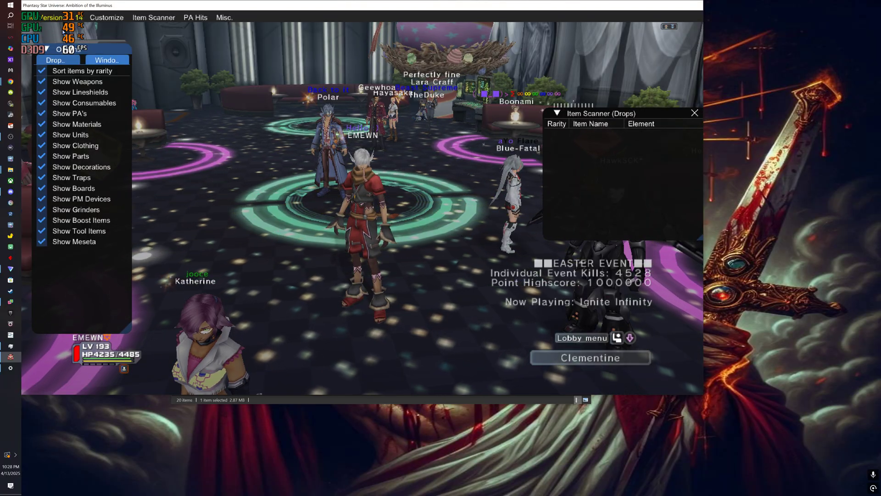
click(107, 60)
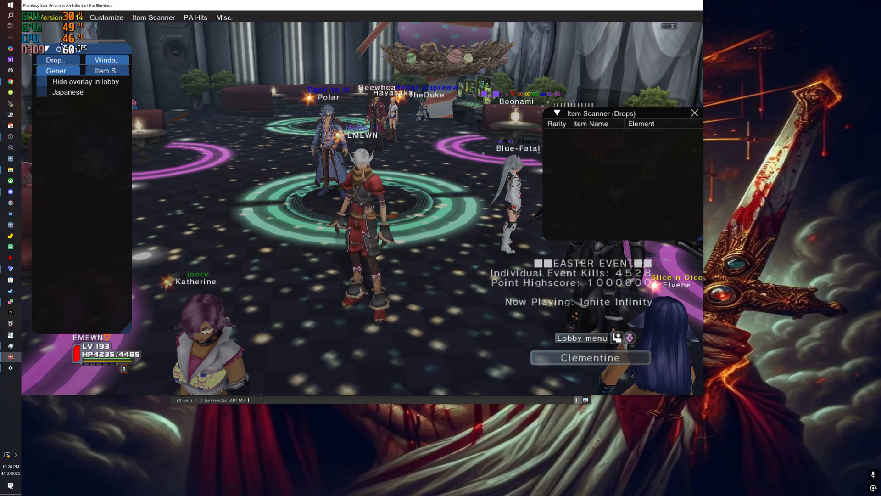
click(41, 81)
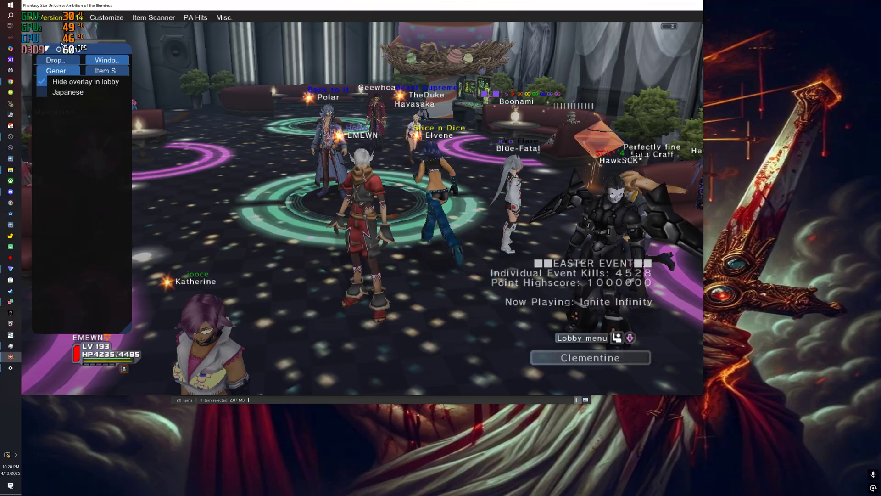
- Look at the item scanner's window options, close the options window and review the Customize choices
click(107, 71)
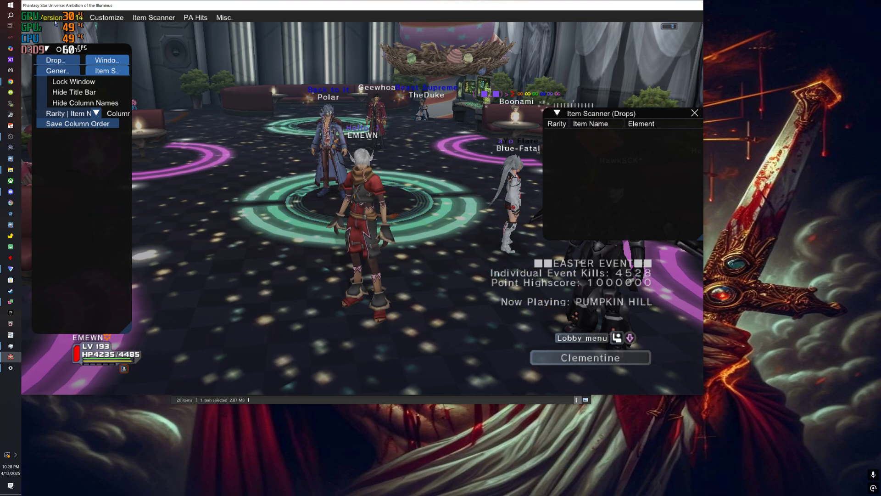
click(106, 17)
click(128, 38)
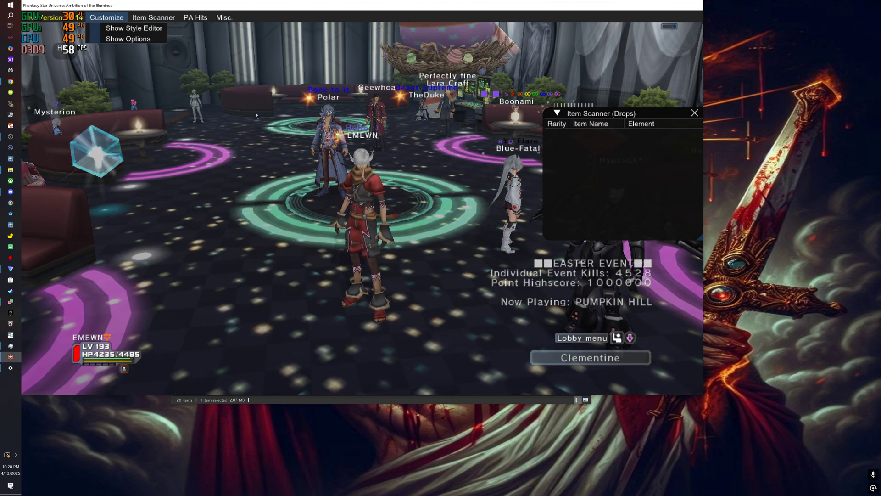
click(191, 145)
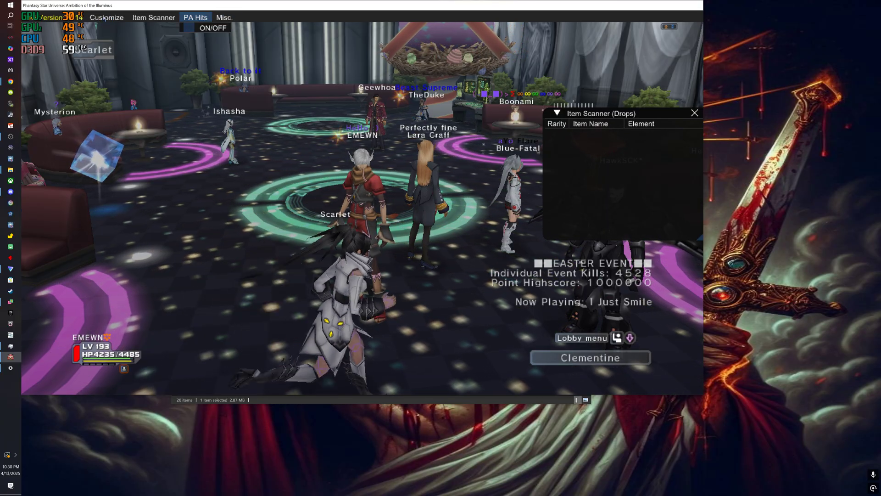
- Reopen the overlay options and turn on Lock Window, Hide Title Bar and Hide Column Names for the item scanner
key(Escape)
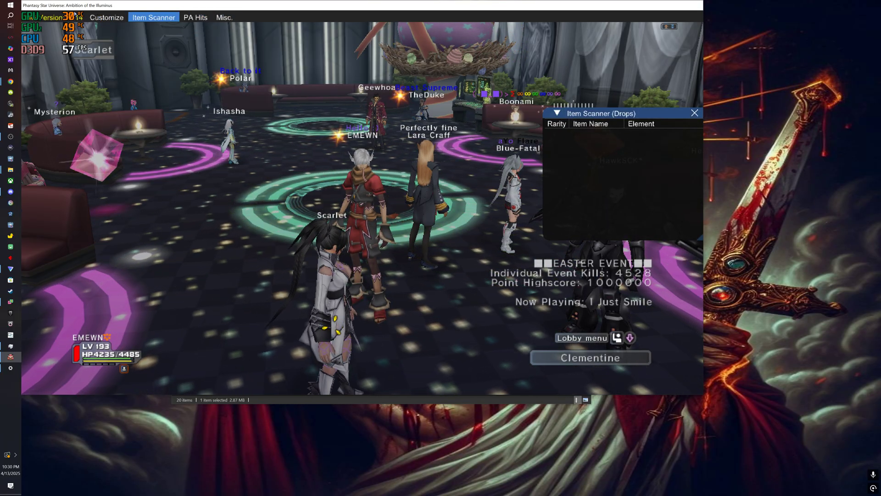
key(Left)
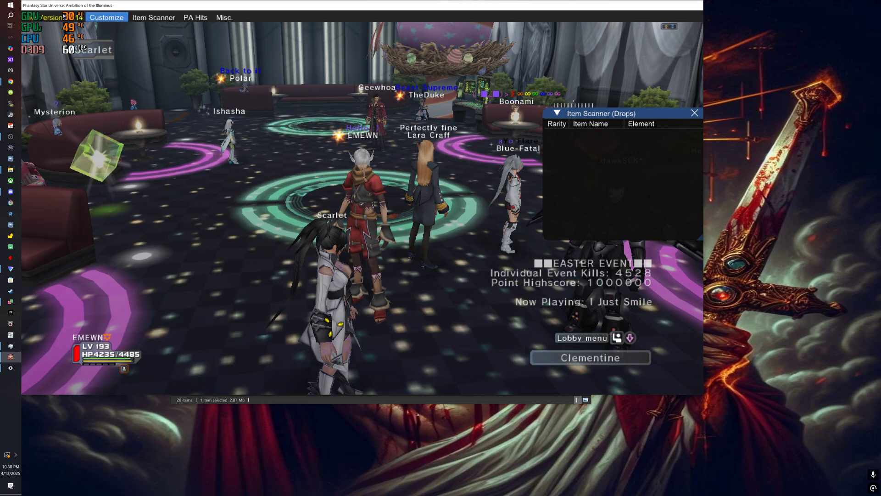
key(Return)
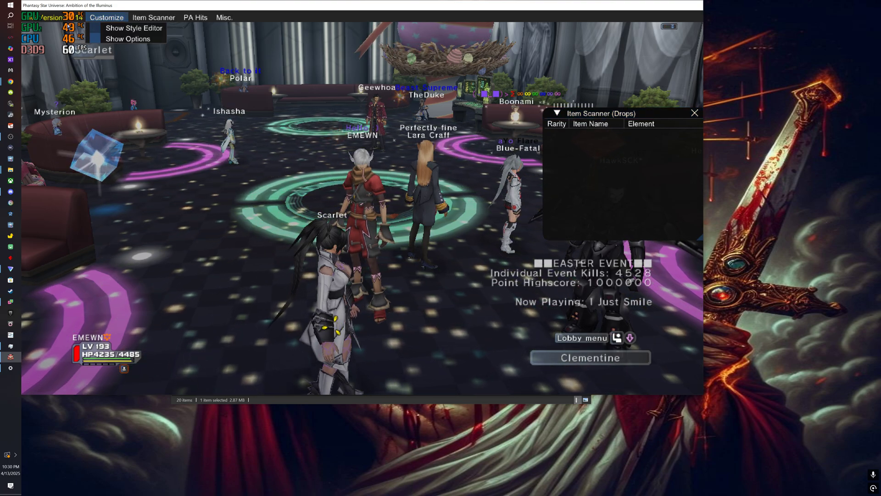
key(Down)
key(Return)
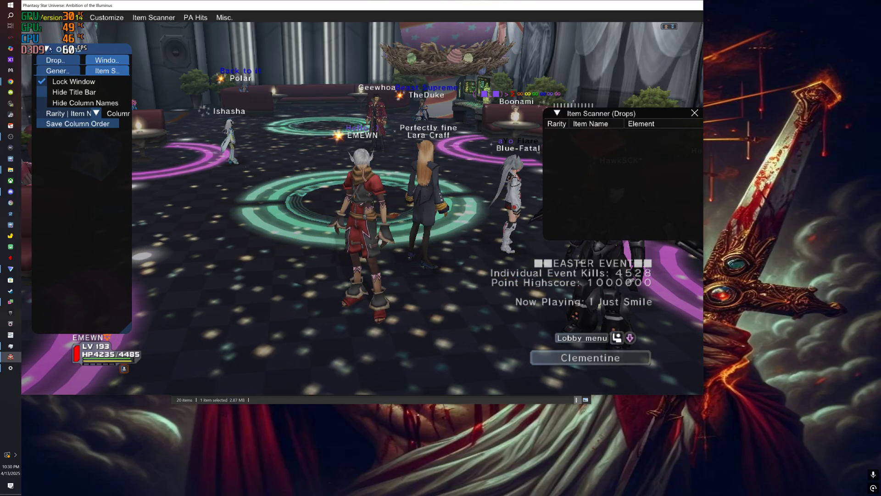
key(Down)
key(Return)
key(Up)
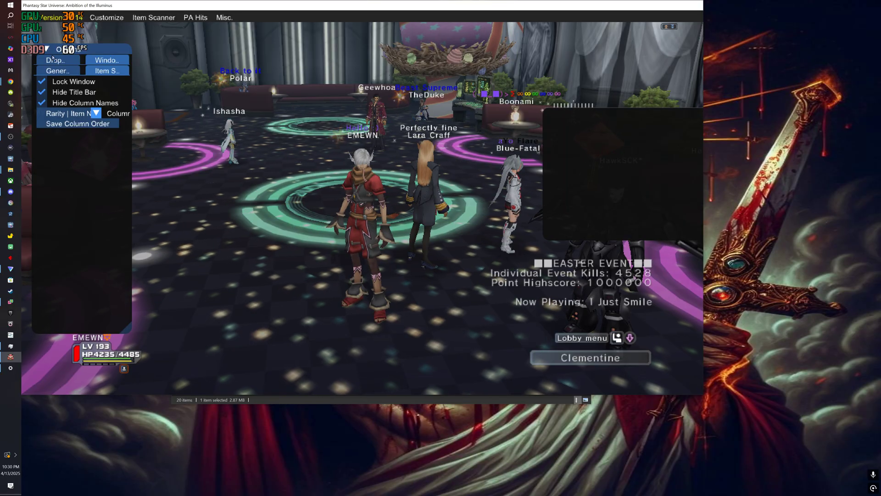
key(Return)
key(Return)
key(Down)
key(Up)
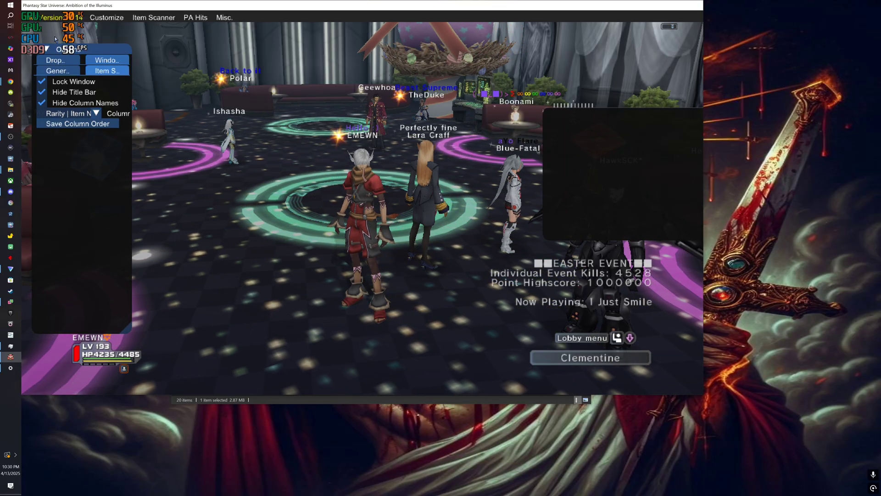
key(Up)
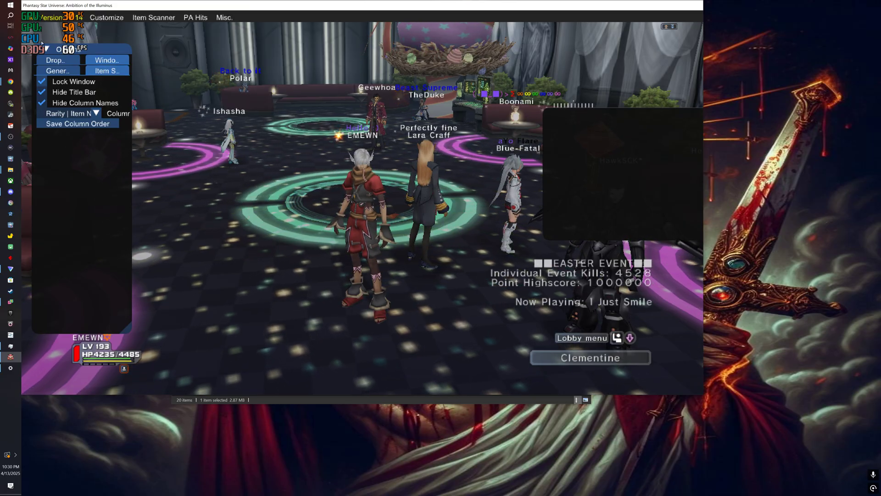
- Turn on Hide overlay in lobby, and stop showing consumables, PA's, clothing, parts, decorations, traps and meseta in the item scanner drops
key(Left)
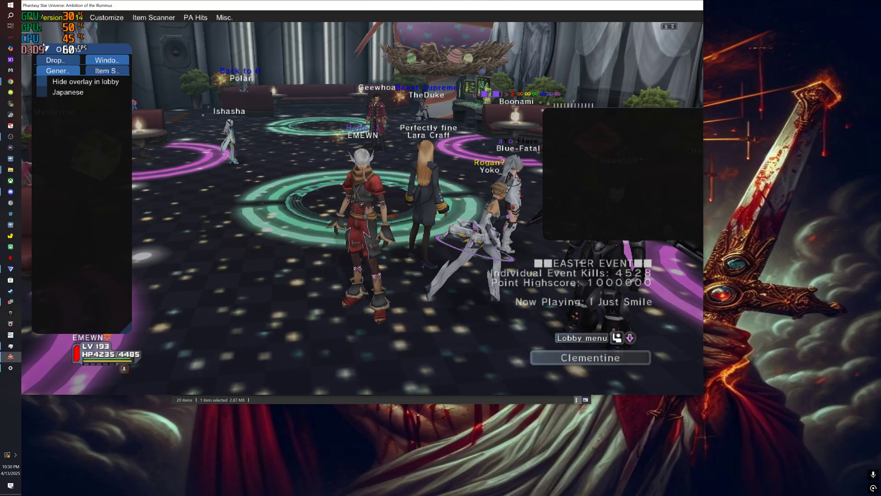
key(Return)
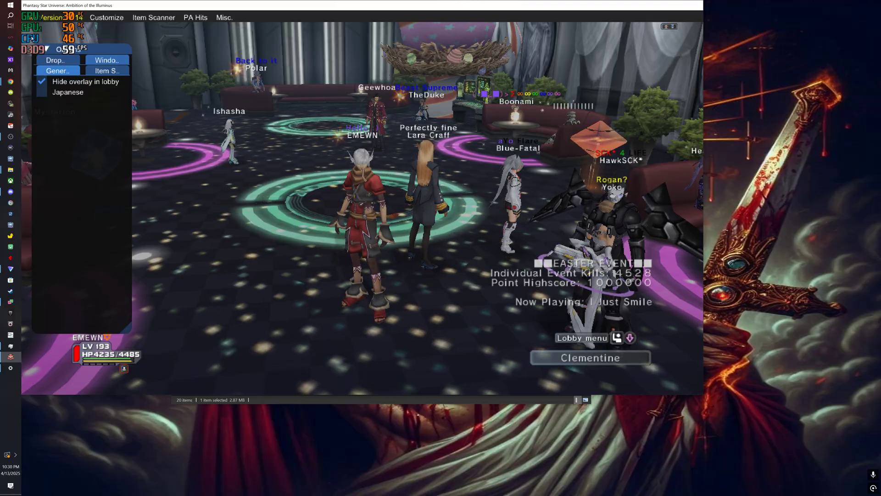
key(Up)
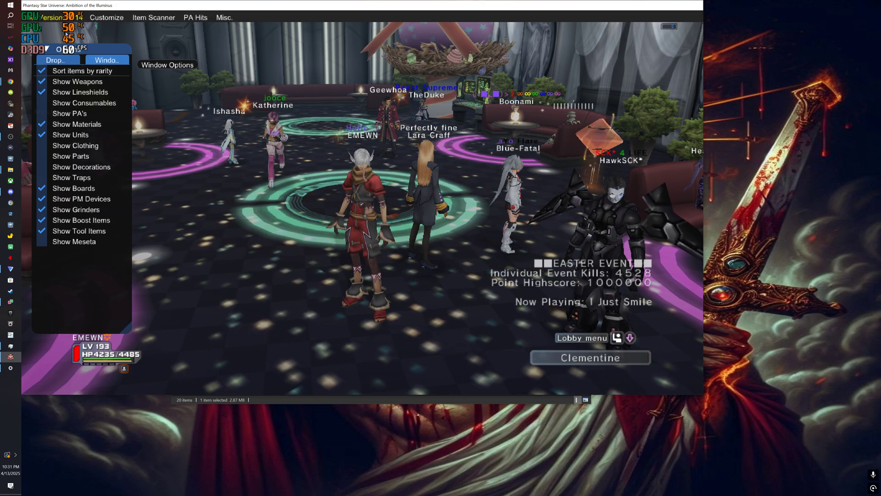
- Review the general and item scanner window options, and close the options window and the overlay's menu bar
click(123, 60)
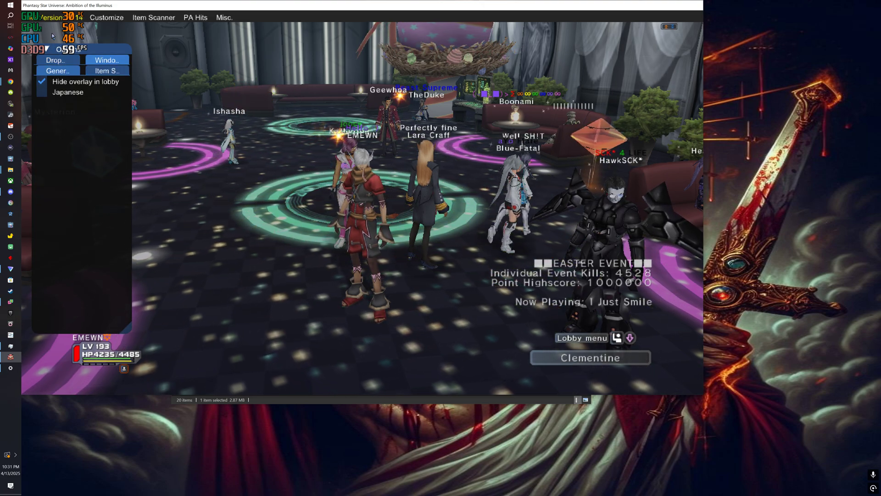
click(107, 71)
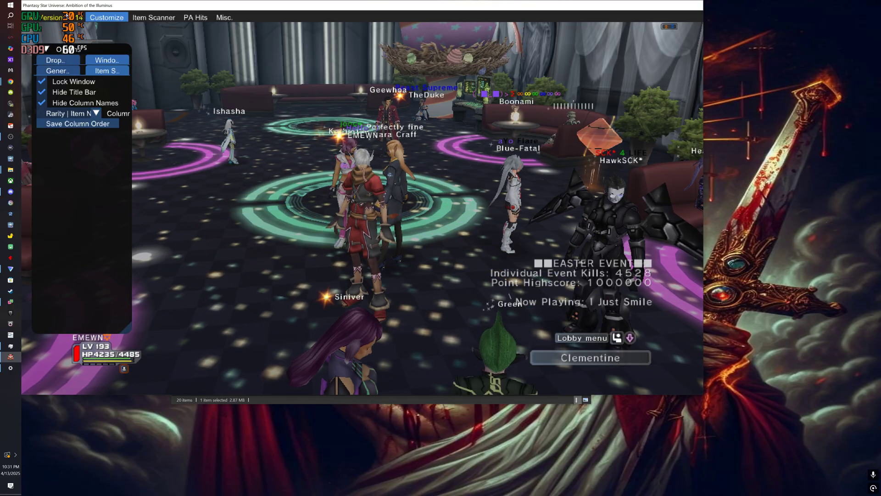
click(106, 17)
click(133, 37)
click(196, 83)
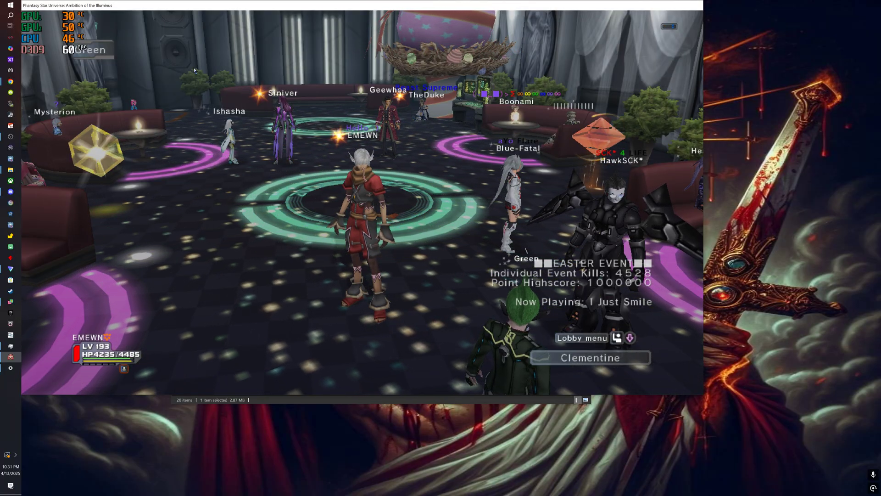
- Turn on automatic hiding of the taskbar in desktop mode and close the taskbar settings
right_click(9, 403)
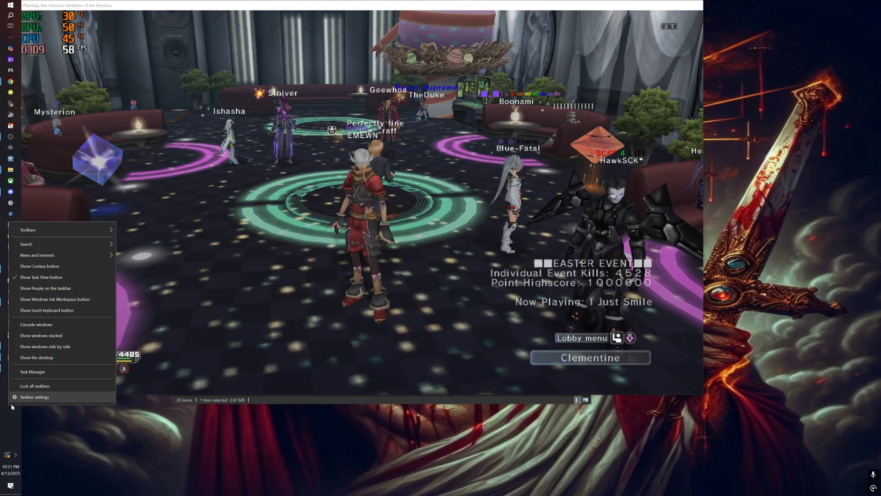
click(38, 397)
click(490, 235)
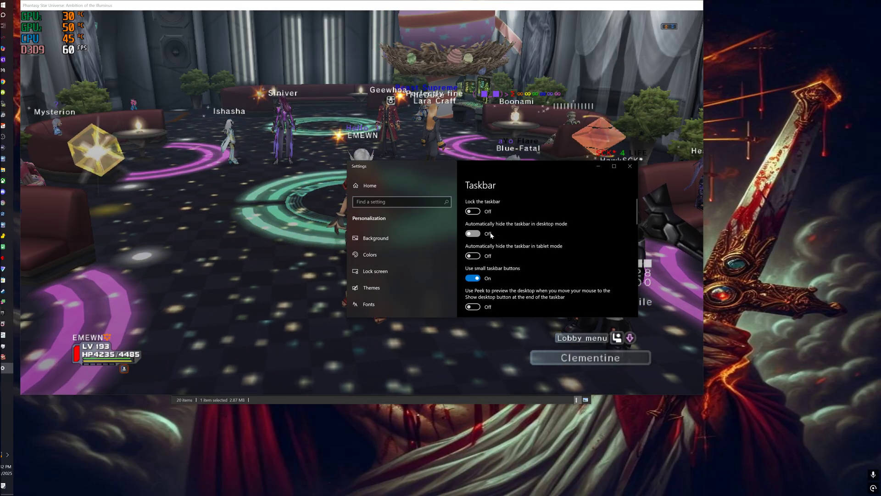
click(630, 166)
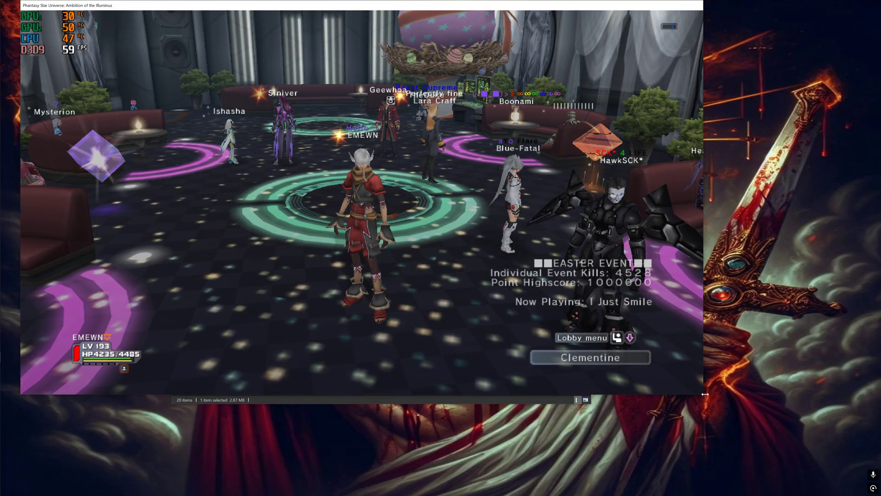
- Enlarge the game window to nearly fill the screen, minimize the Phantasy Star Universe Clementine folder window behind it, and reposition the game window
drag(705, 394, 763, 493)
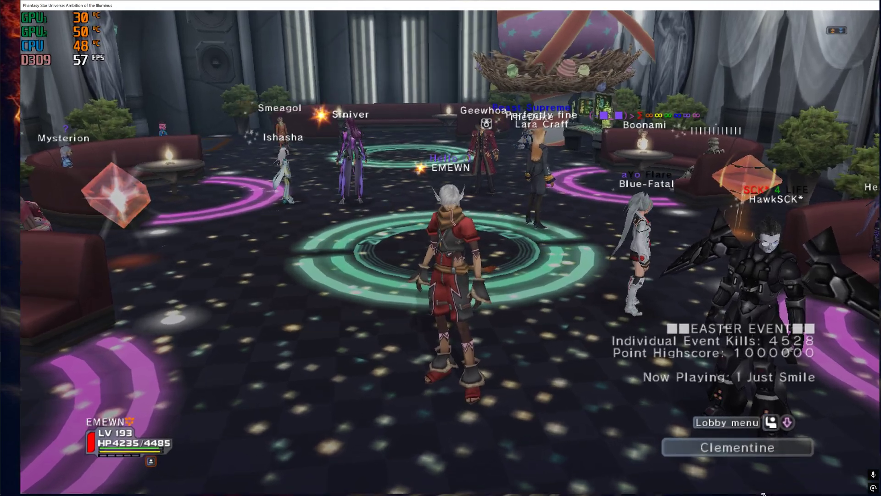
drag(587, 8, 574, 4)
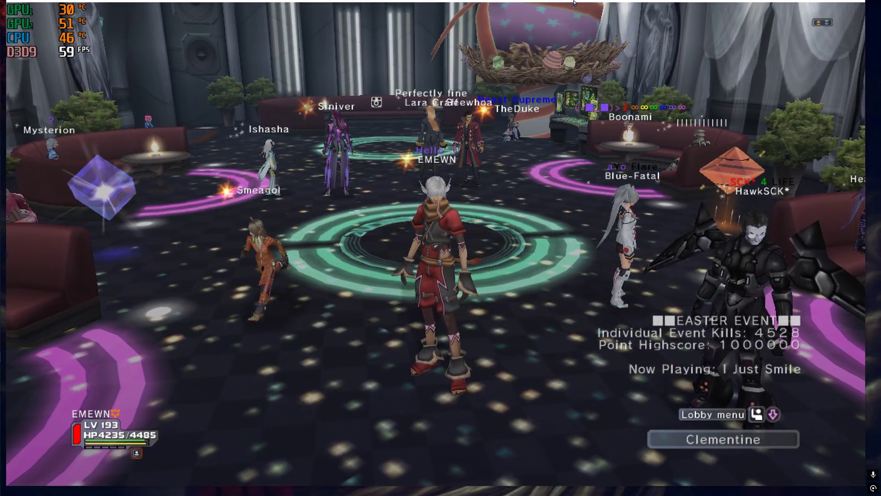
drag(574, 3, 570, 93)
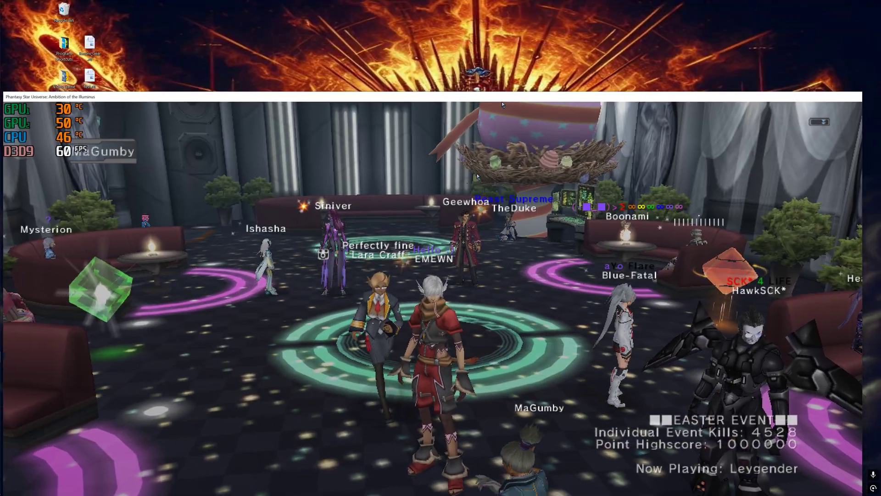
drag(502, 105, 462, 235)
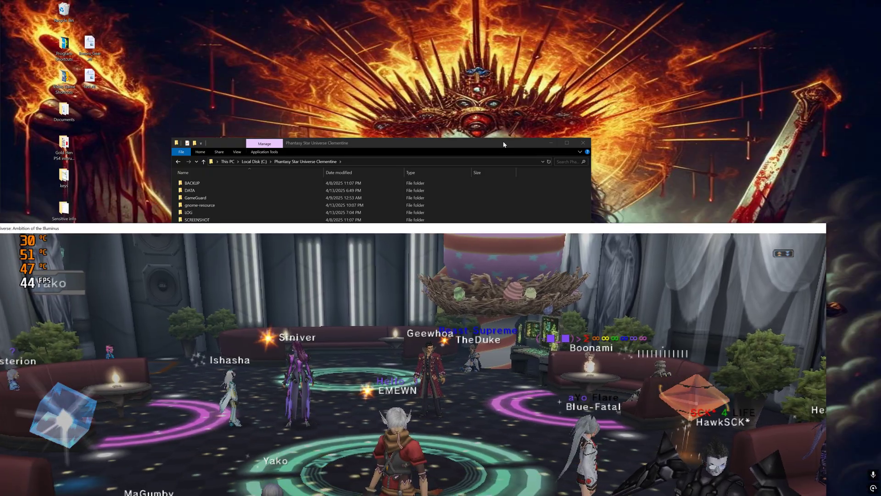
click(551, 143)
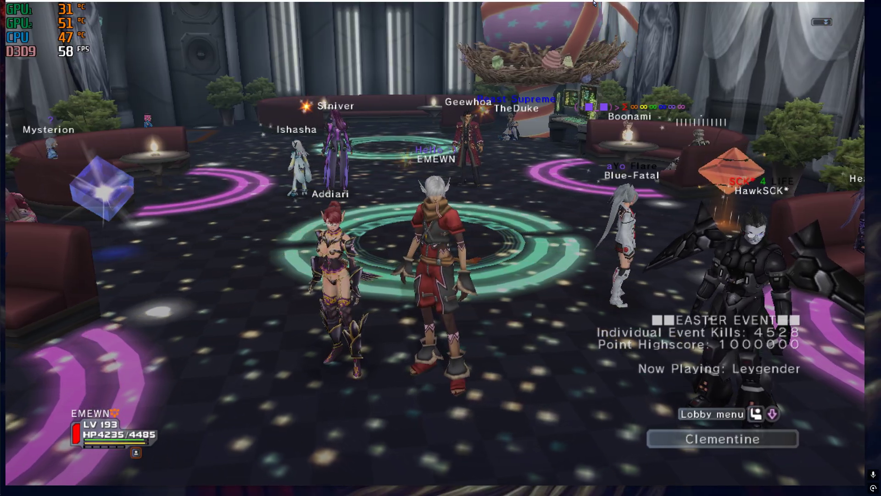
drag(593, 2, 599, 2)
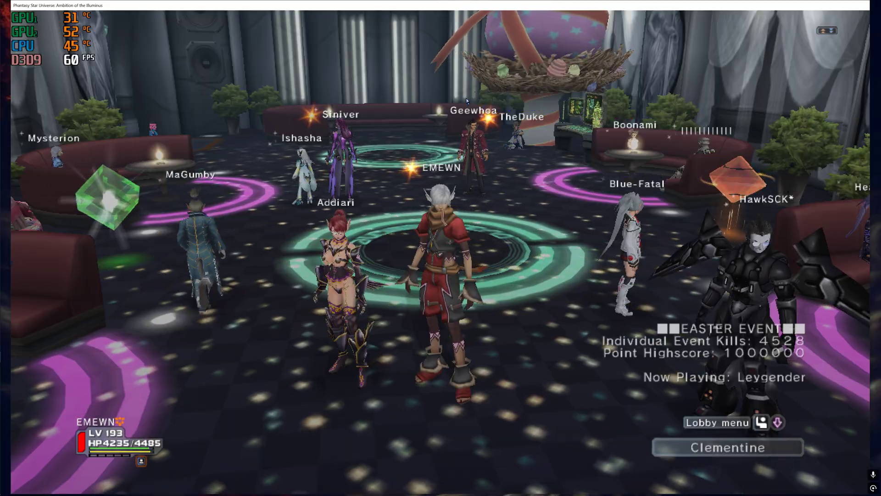
- Move the character from the lobby to the mission counter and open the list of parties to join
key(Home)
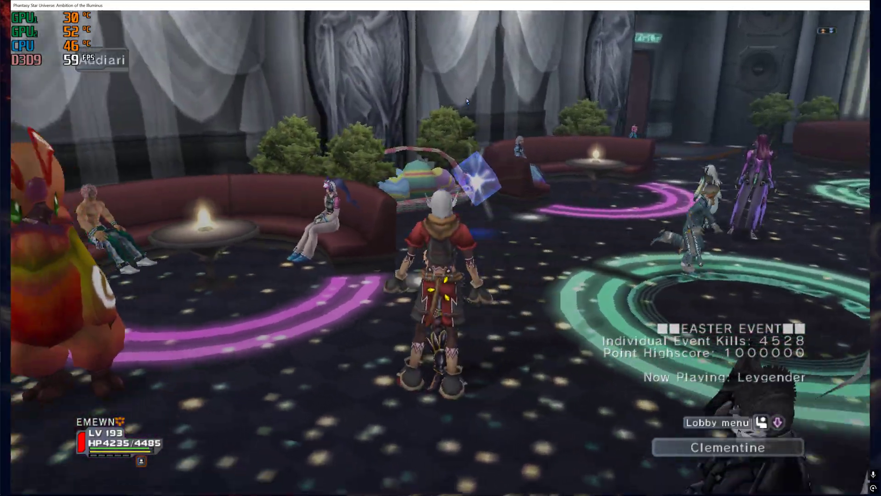
key(w)
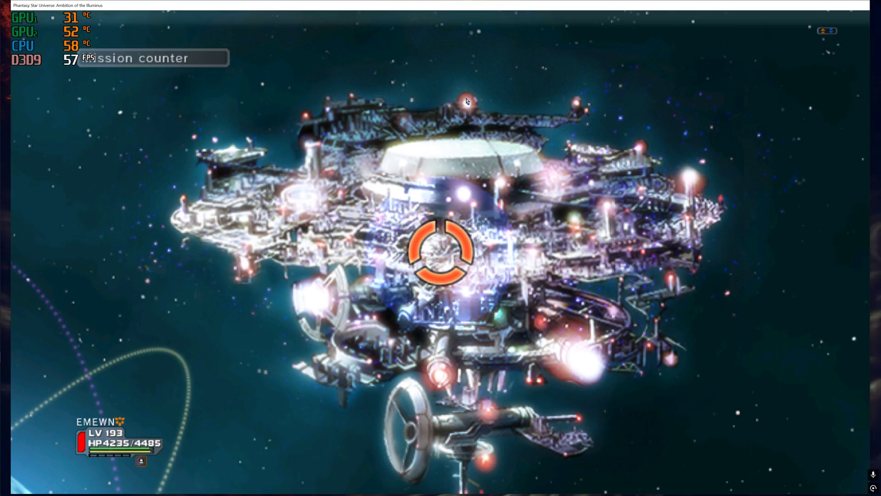
key(Down)
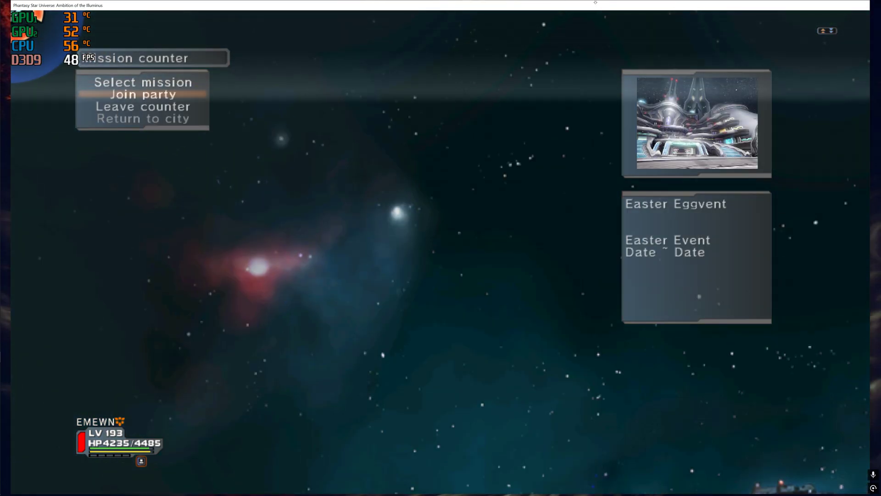
key(Return)
- Browse the joinable parties and compare their missions, level requirements and party sizes
key(Down)
key(Down)
key(Down)
key(Down)
key(Down)
key(Down)
key(Down)
key(Down)
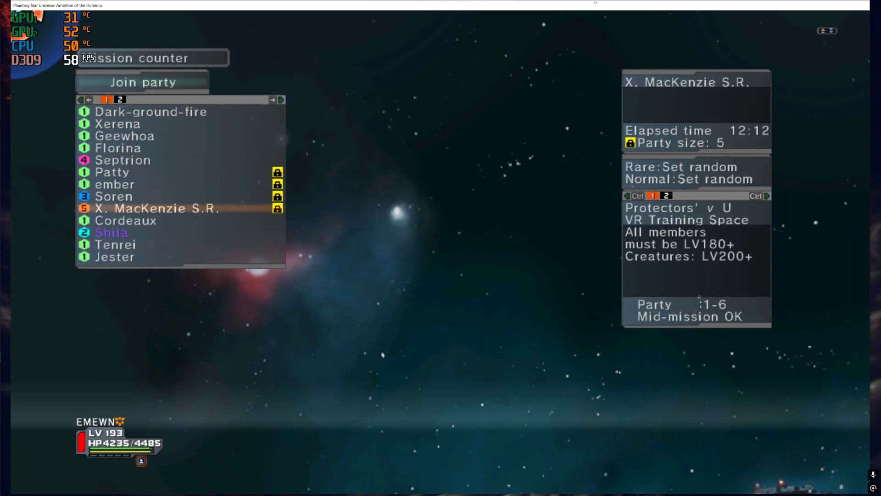
key(Down)
key(Down)
key(Up)
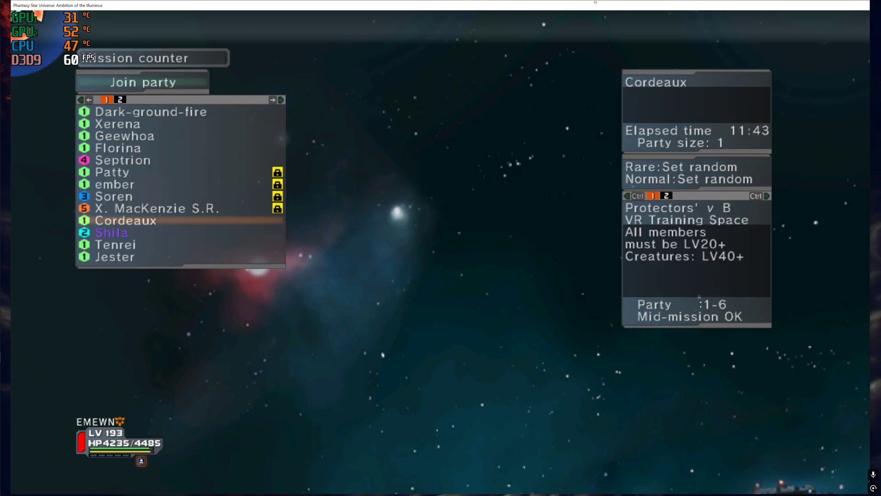
key(Up)
key(Up)
key(Up)
key(Up)
key(Up)
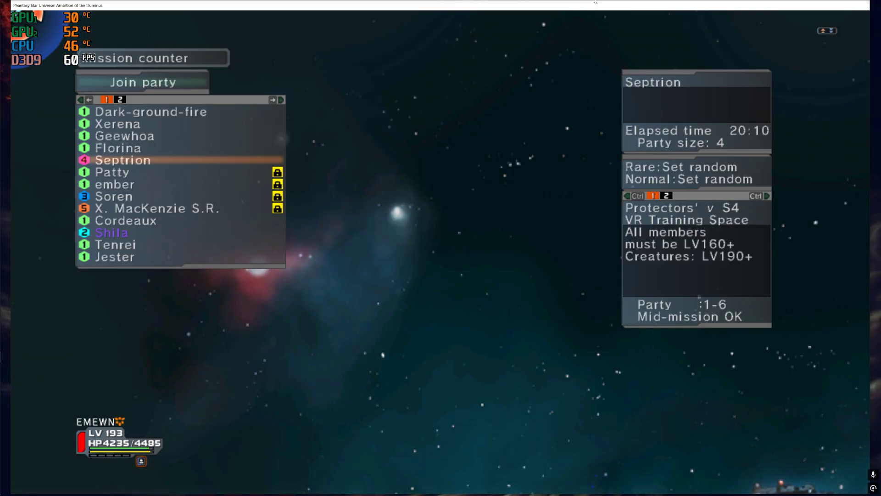
key(Up)
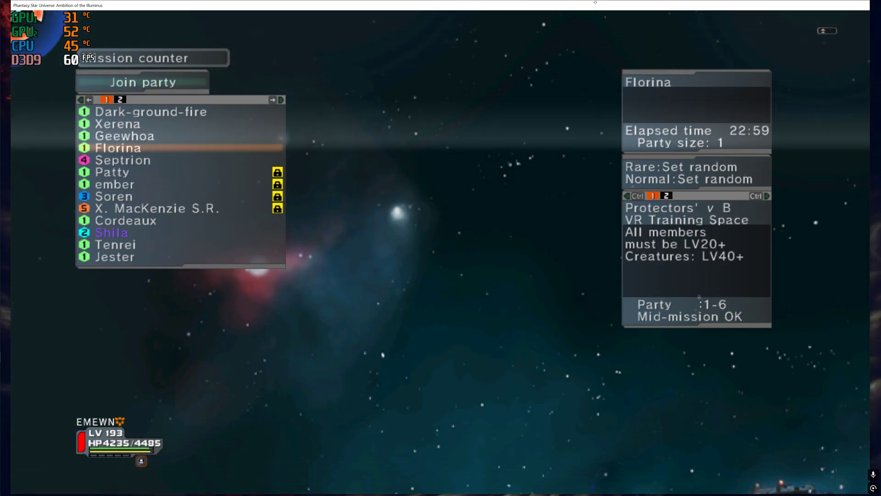
key(Down)
key(Up)
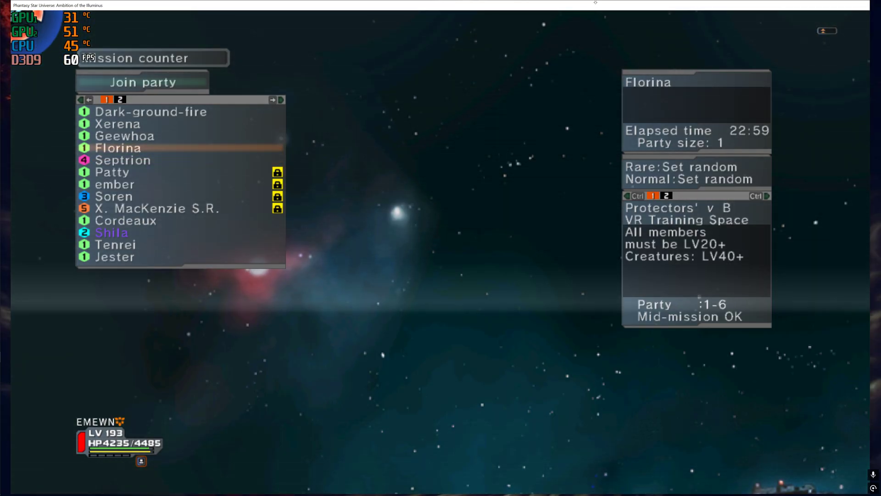
- Check the member details of the first four listed parties, backing out of each without joining
key(Return)
key(Escape)
key(Up)
key(Return)
key(Escape)
key(Up)
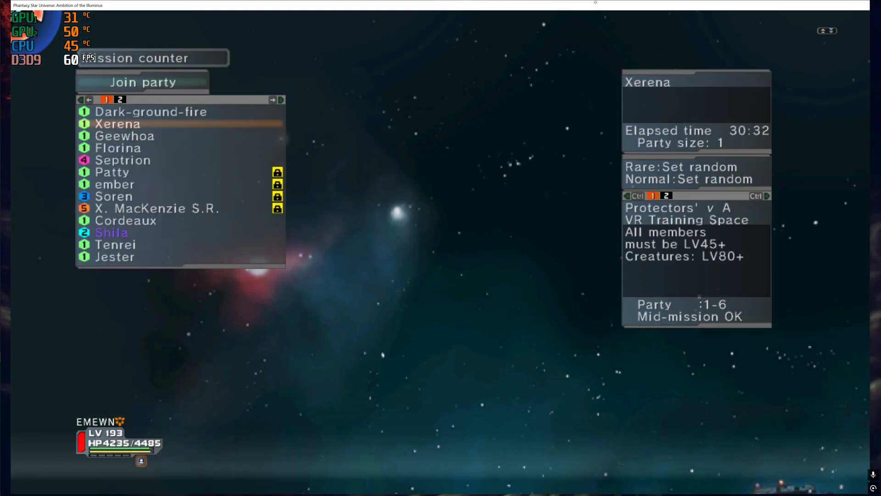
key(Return)
key(Escape)
key(Up)
key(Return)
key(Escape)
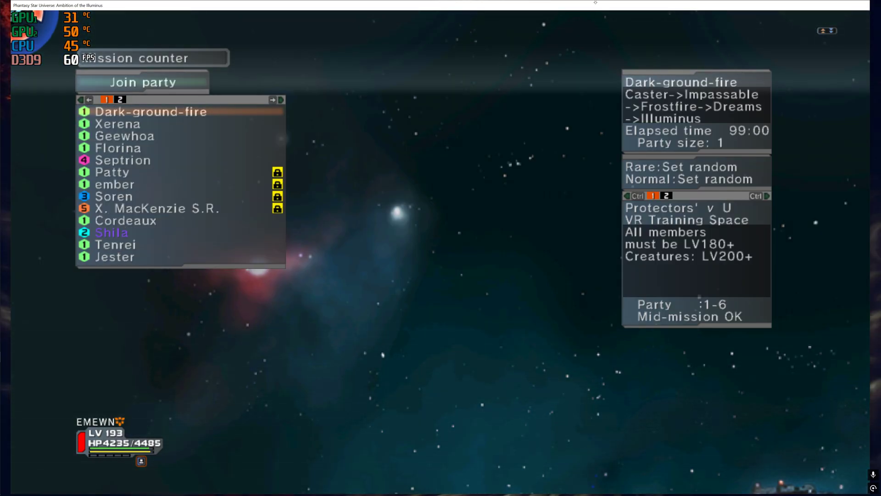
- Review the first listed party, which runs Protectors' v U in the VR Training Space, and join it
key(Return)
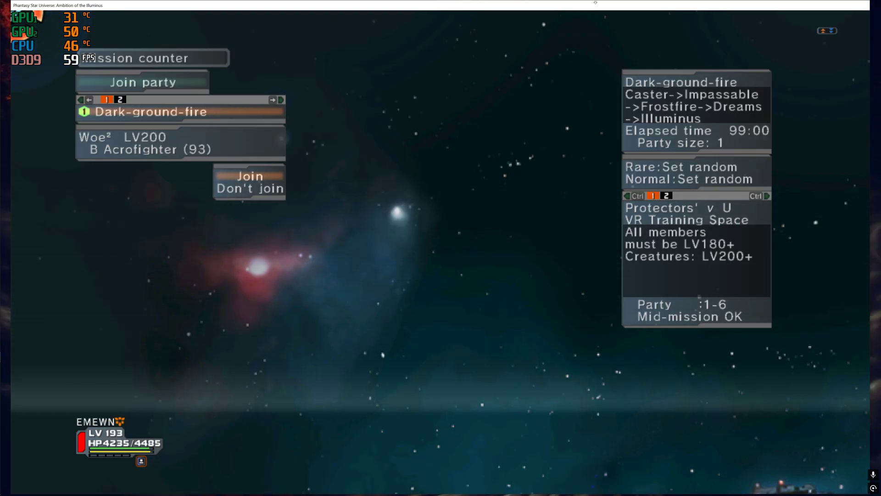
key(Escape)
key(Return)
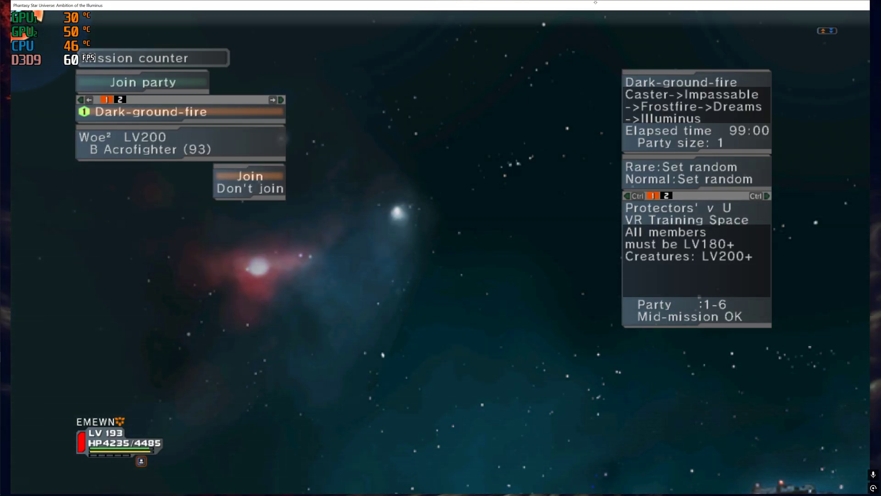
key(Escape)
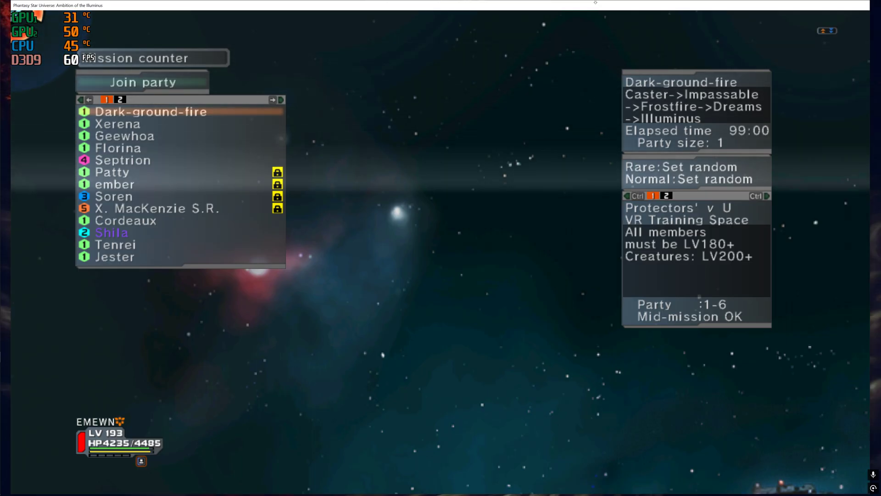
key(Return)
key(Return)
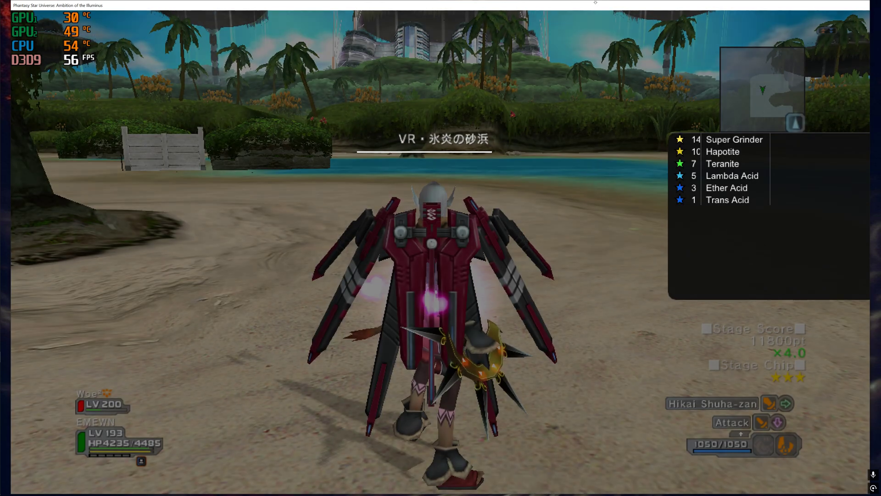
- Run the character around the beach stage to examine the item scanner overlay during the mission
key(a)
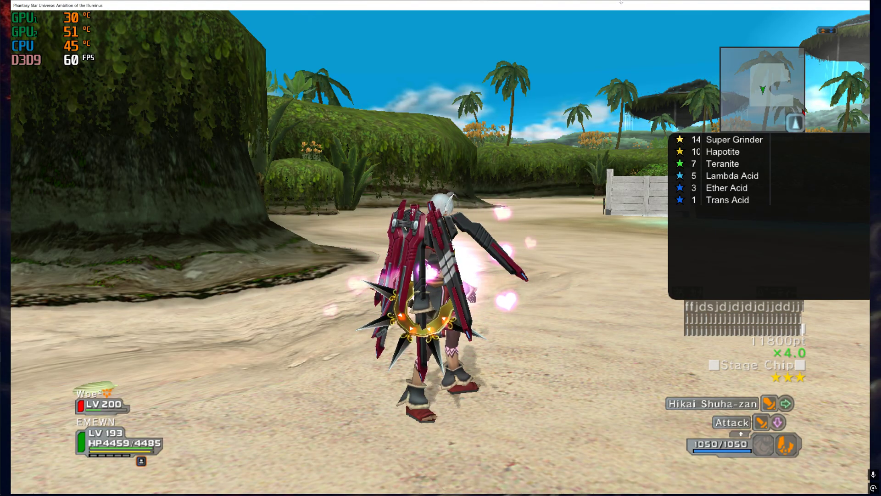
key(w)
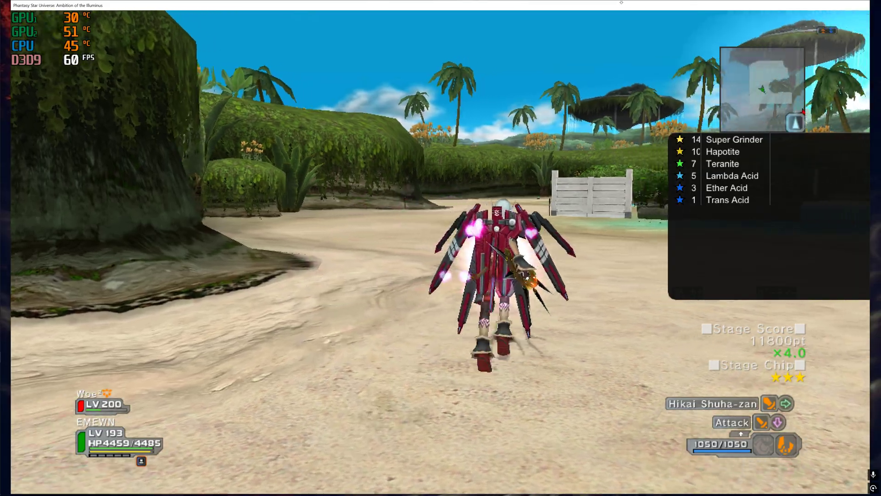
key(w)
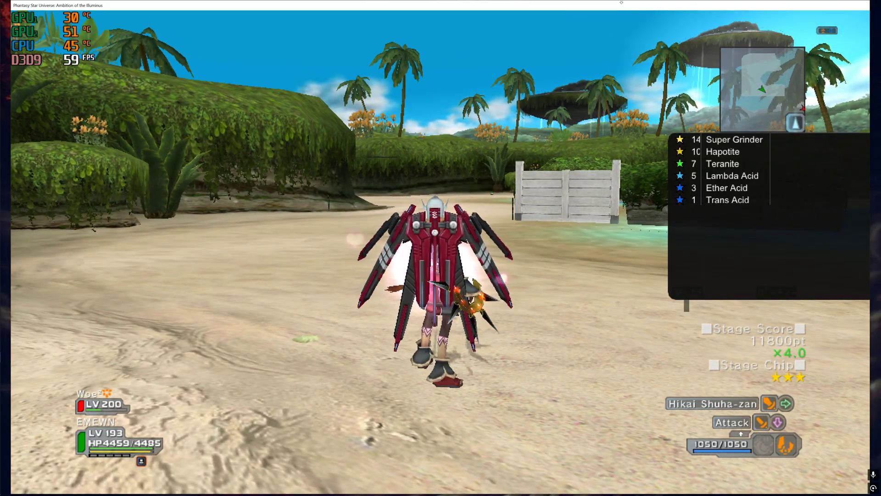
key(a)
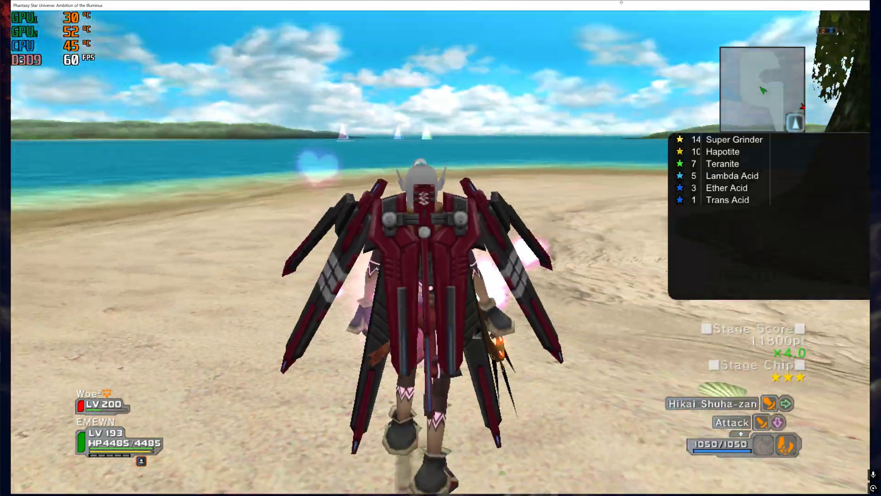
key(s)
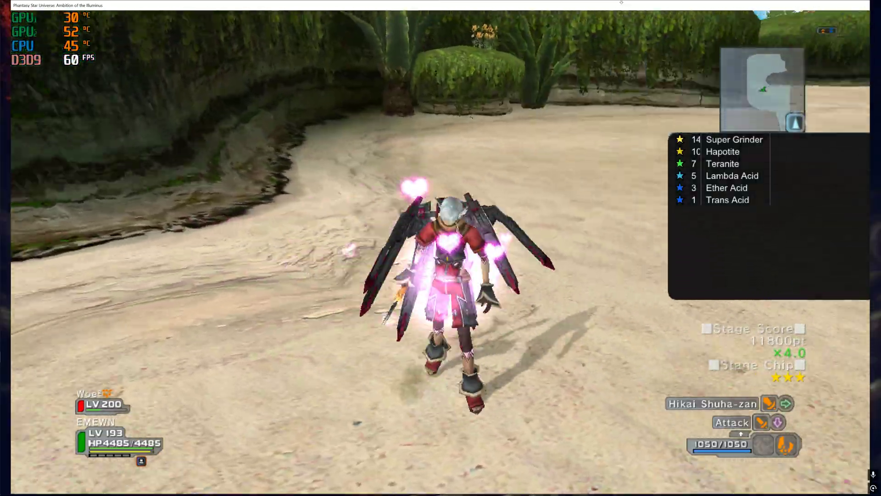
key(a)
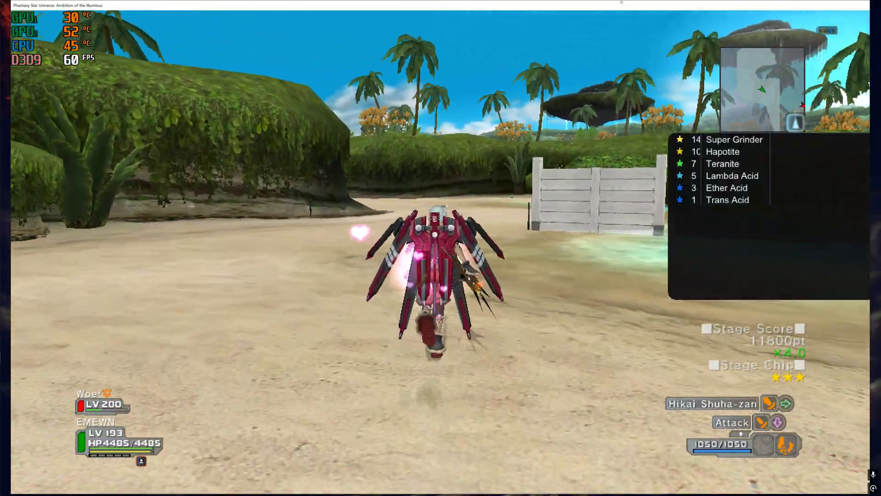
key(s)
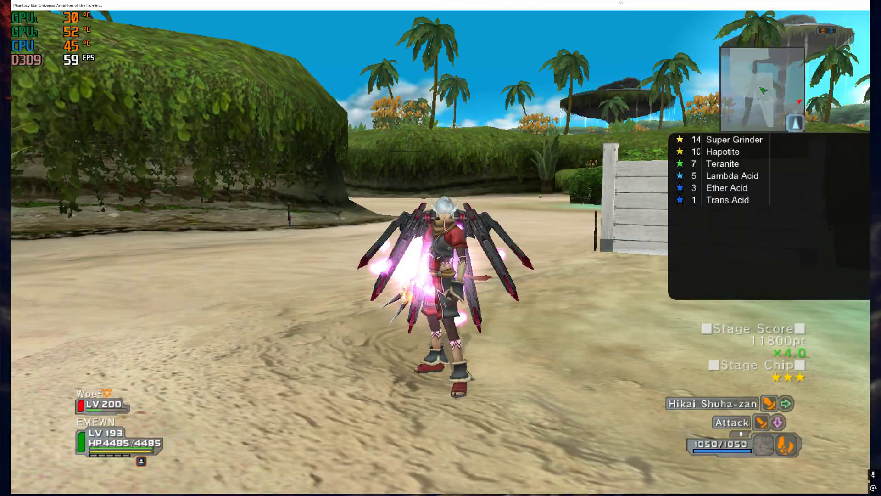